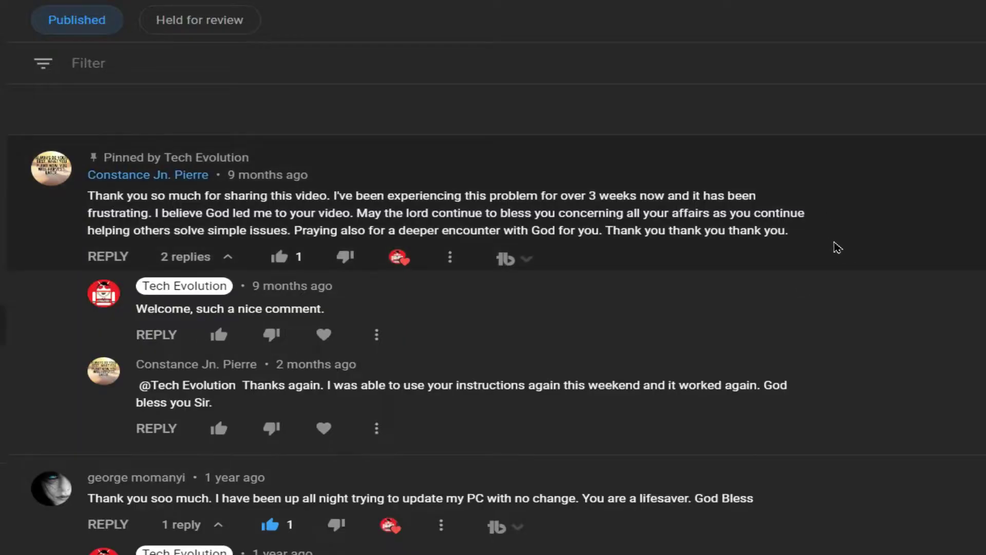
Run the Google search for binkw32.dll
{"action": "scroll", "coordinate": [838, 248], "scroll_direction": "down", "scroll_amount": 3}
{"action": "scroll", "coordinate": [837, 247], "scroll_direction": "down", "scroll_amount": 3}
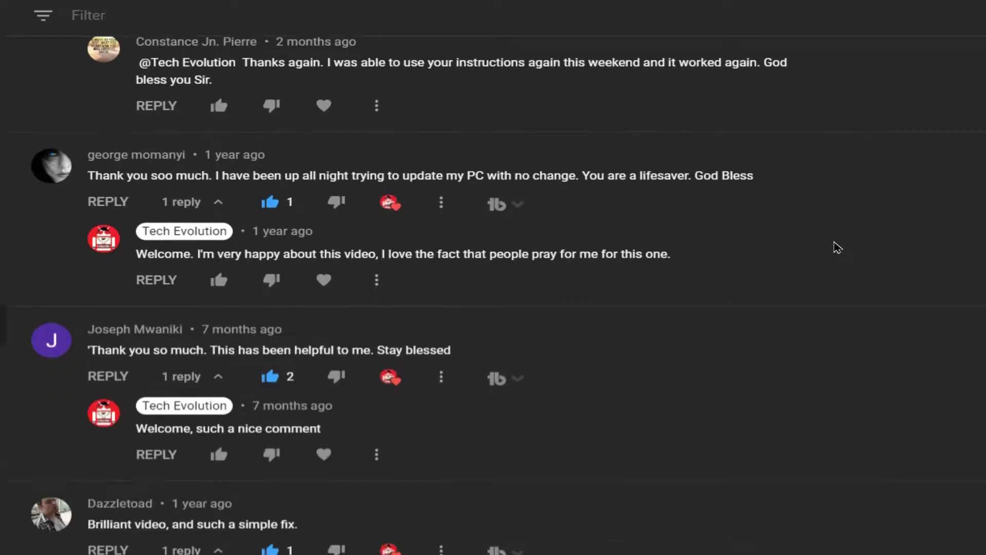
{"action": "scroll", "coordinate": [838, 248], "scroll_direction": "down", "scroll_amount": 2}
{"action": "scroll", "coordinate": [837, 248], "scroll_direction": "down", "scroll_amount": 4}
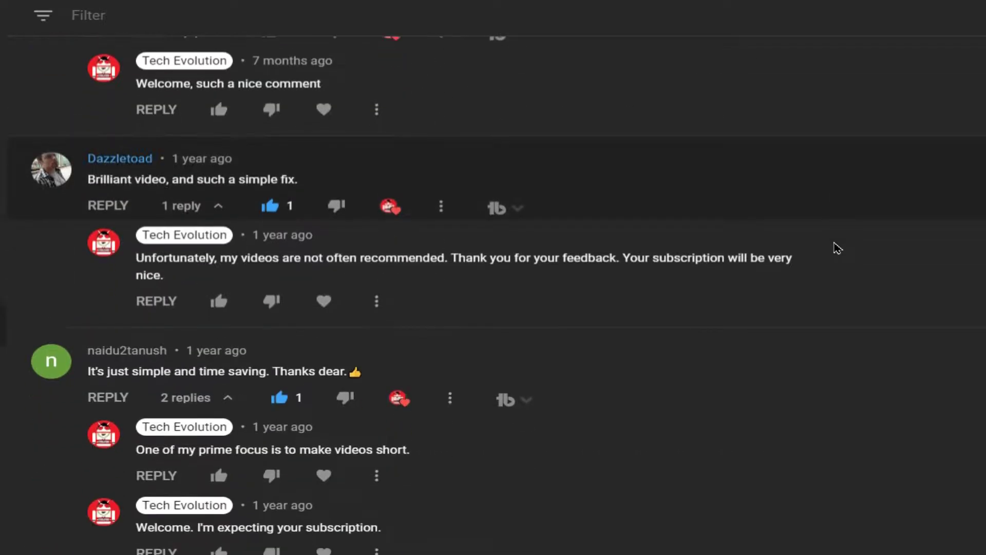
{"action": "scroll", "coordinate": [837, 248], "scroll_direction": "down", "scroll_amount": 9}
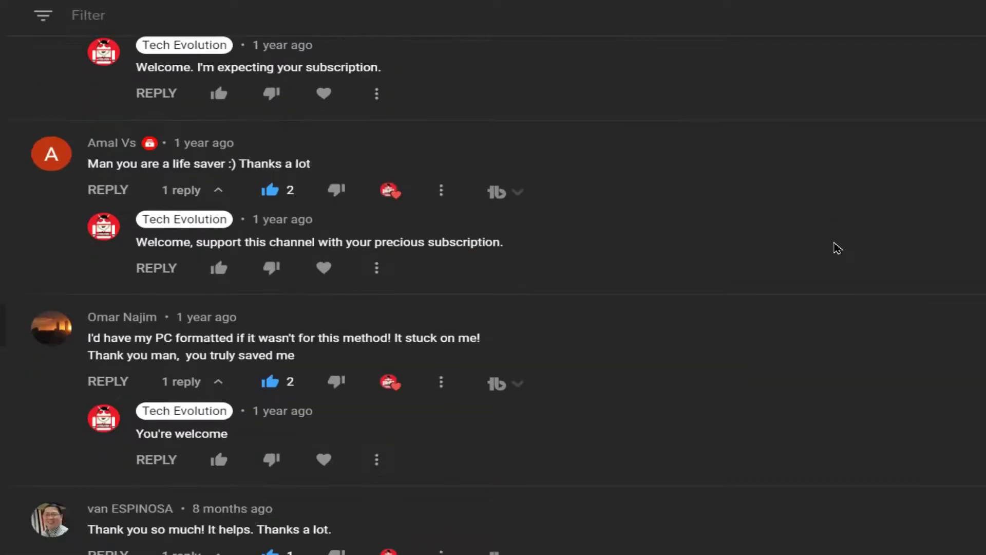
{"action": "scroll", "coordinate": [837, 248], "scroll_direction": "down", "scroll_amount": 15}
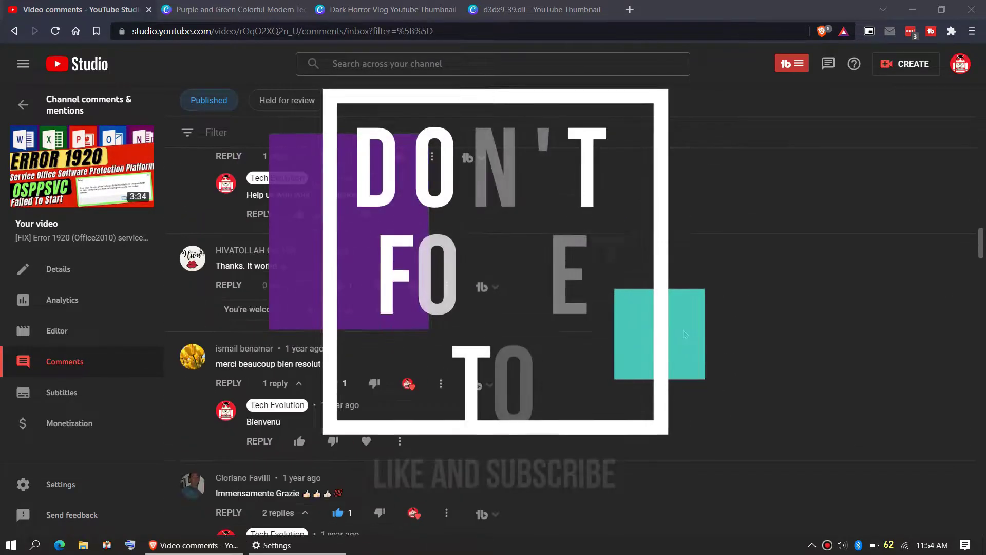
{"action": "scroll", "coordinate": [685, 334], "scroll_direction": "down", "scroll_amount": 9}
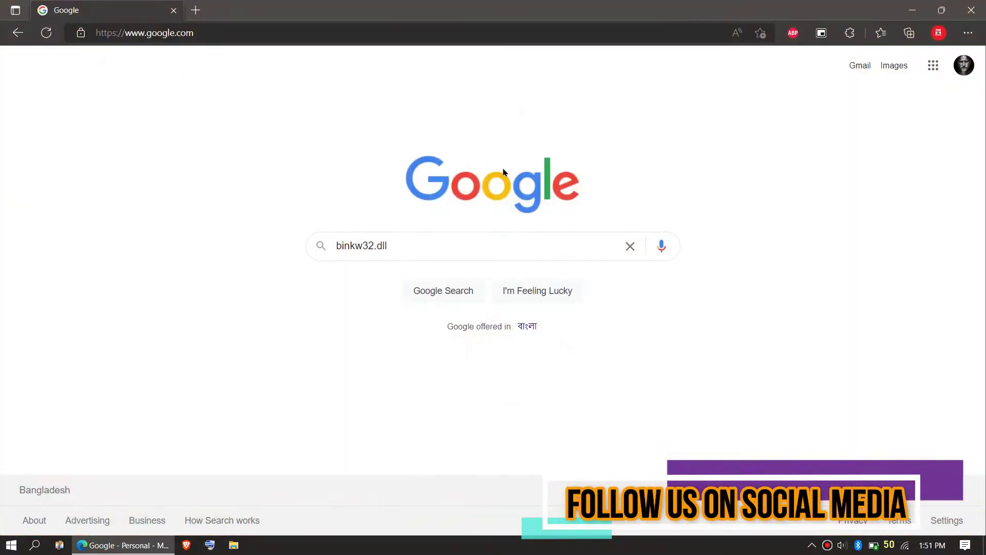
{"action": "left_click", "coordinate": [431, 295]}
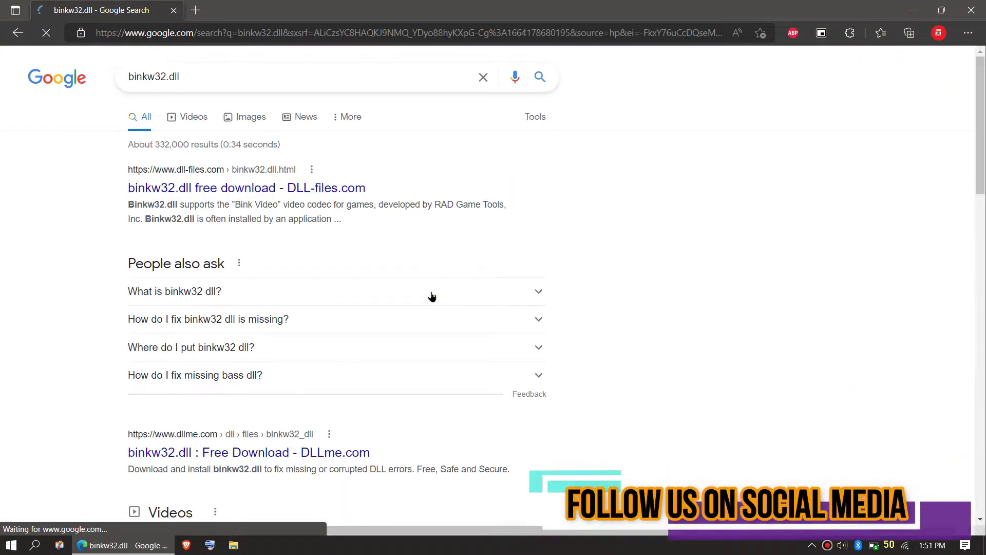
Open the DLL-files.com binkw32.dll result from the search listing
{"action": "scroll", "coordinate": [38, 255], "scroll_direction": "down", "scroll_amount": 20}
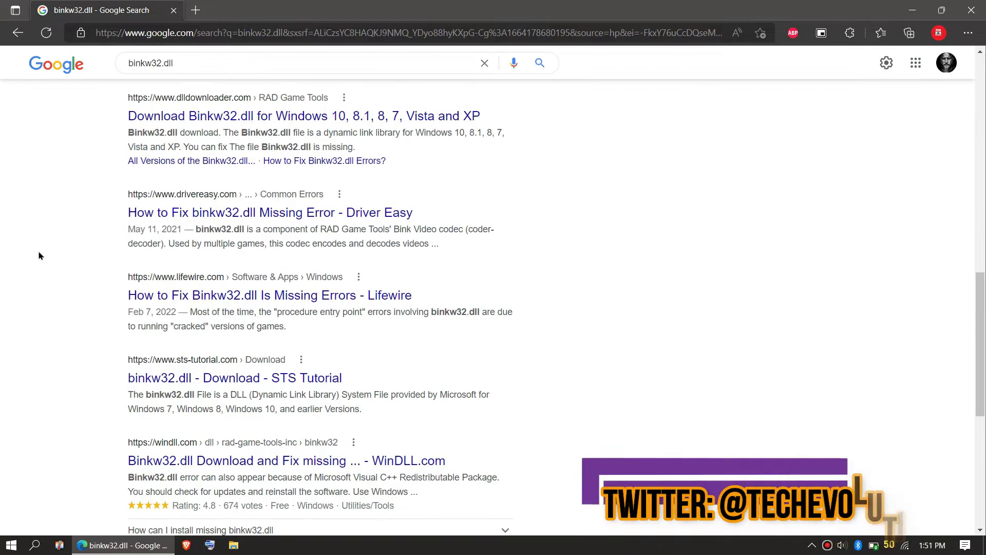
{"action": "scroll", "coordinate": [39, 256], "scroll_direction": "up", "scroll_amount": 20}
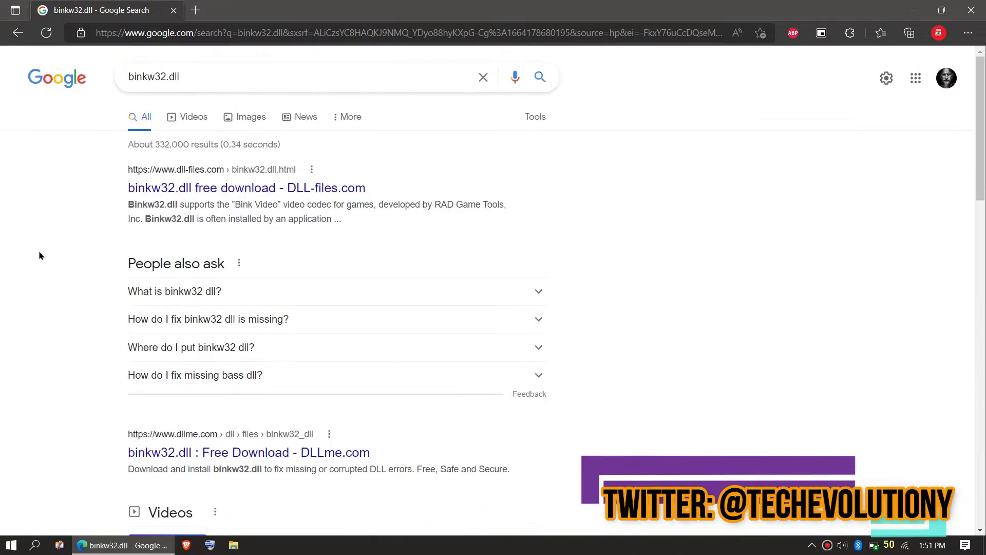
{"action": "left_click", "coordinate": [167, 189]}
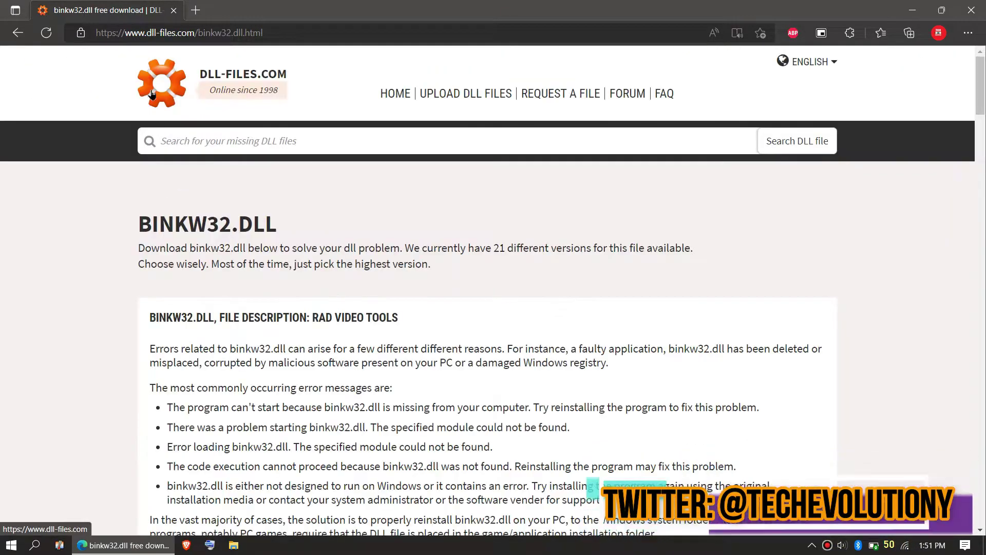
{"action": "scroll", "coordinate": [367, 238], "scroll_direction": "down", "scroll_amount": 4}
Scroll to the version list and highlight the 1.0a and 1.0q versions
{"action": "key", "text": "ctrl+l"}
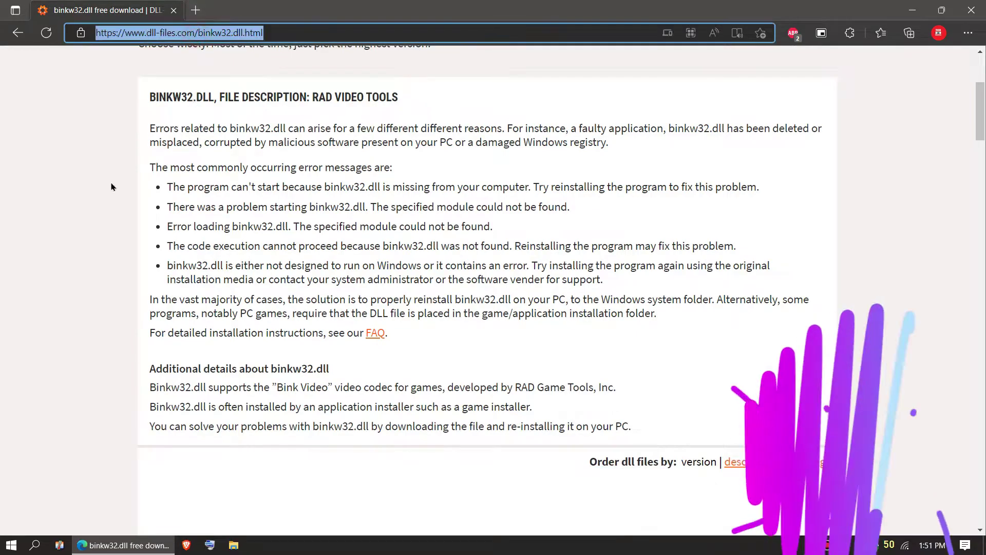
{"action": "scroll", "coordinate": [101, 182], "scroll_direction": "down", "scroll_amount": 5}
{"action": "scroll", "coordinate": [100, 182], "scroll_direction": "down", "scroll_amount": 3}
{"action": "left_click_drag", "start_coordinate": [241, 108], "coordinate": [240, 153]}
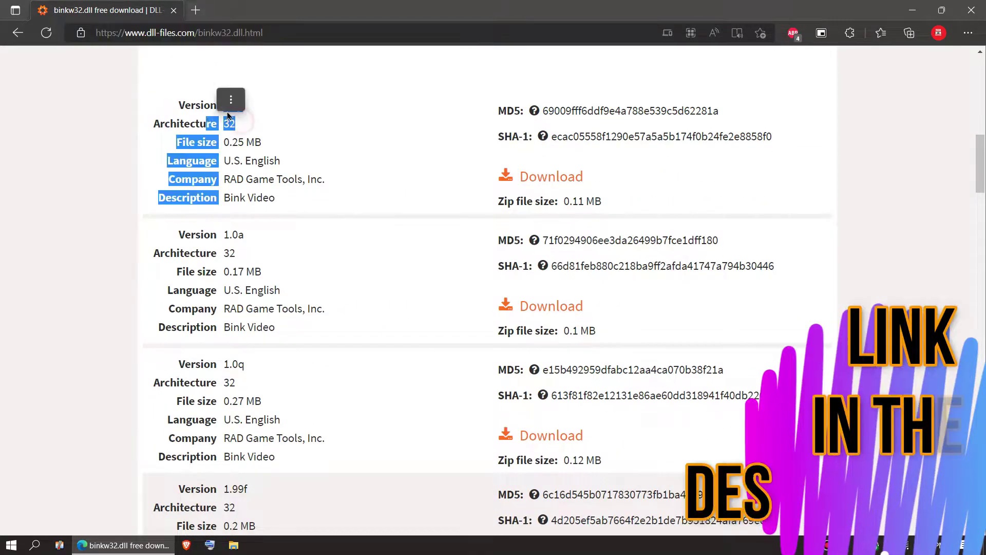
{"action": "left_click_drag", "start_coordinate": [239, 235], "coordinate": [230, 235]}
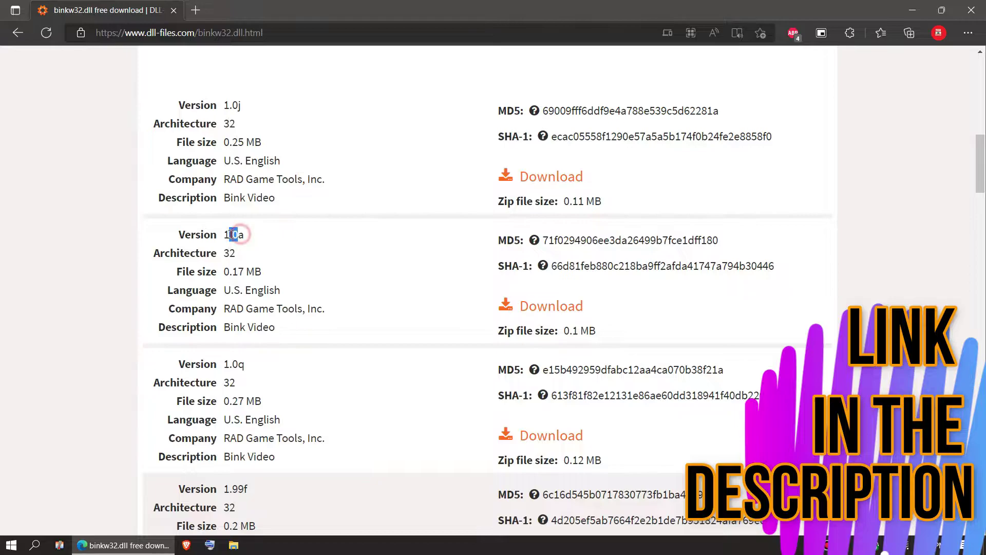
{"action": "left_click_drag", "start_coordinate": [241, 460], "coordinate": [206, 364]}
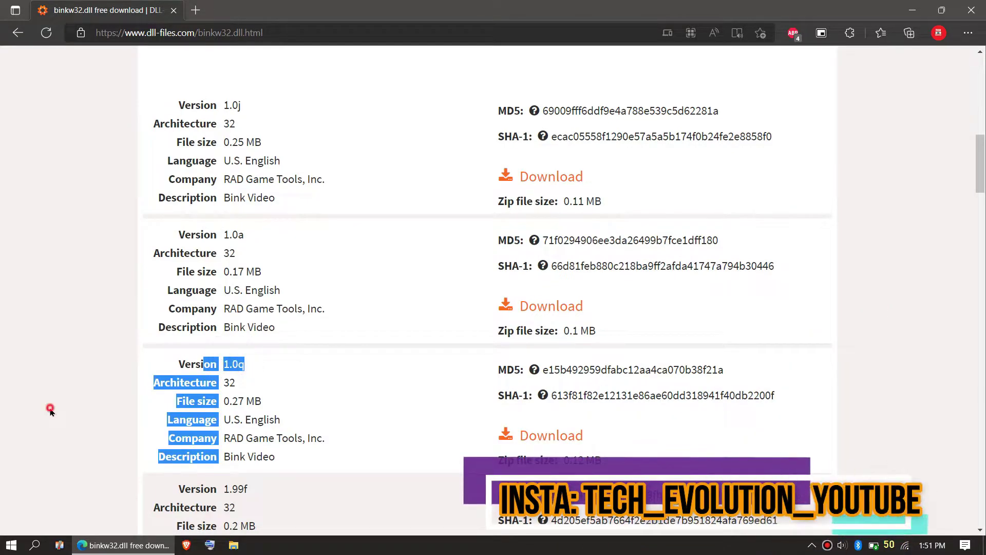
{"action": "left_click", "coordinate": [252, 360]}
{"action": "key", "text": "super"}
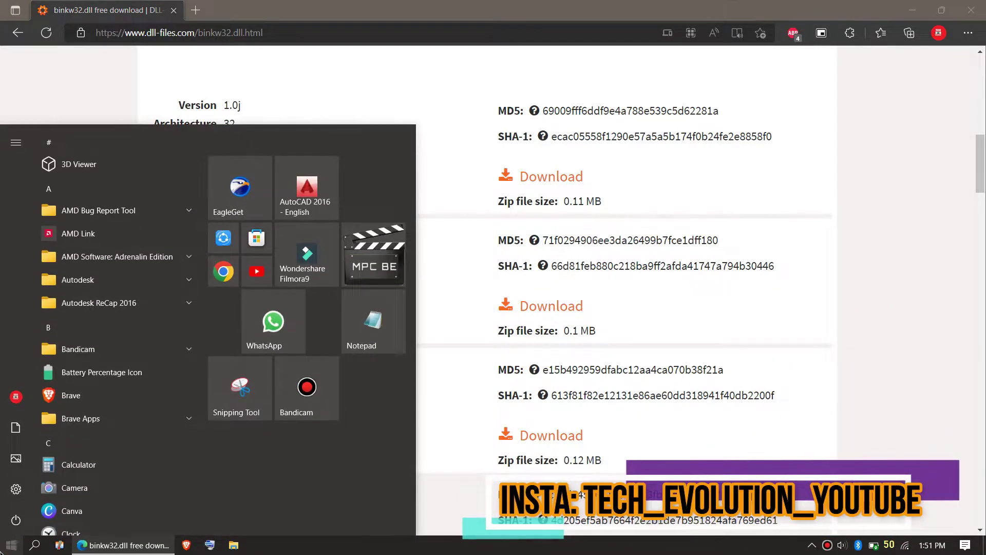
{"action": "type", "text": "sy"}
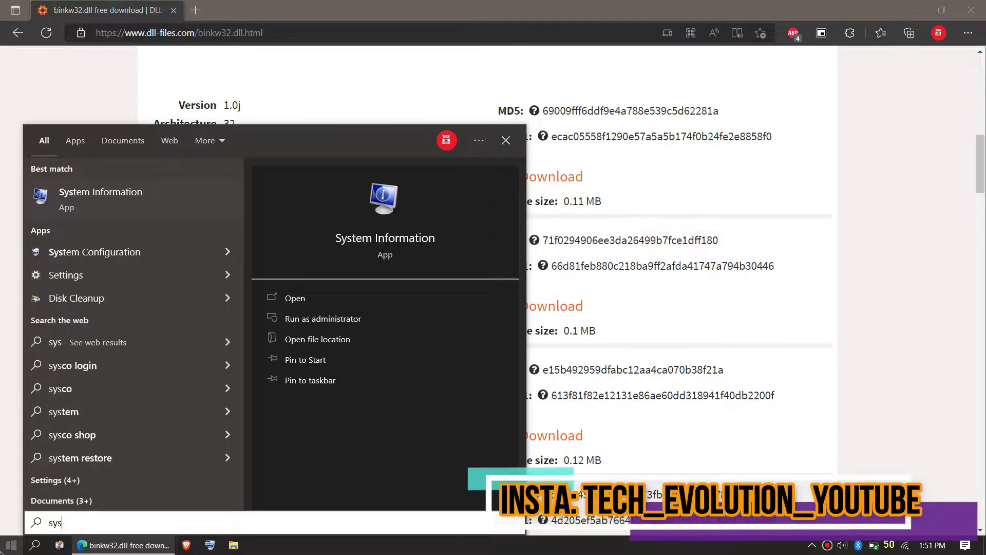
{"action": "type", "text": "s"}
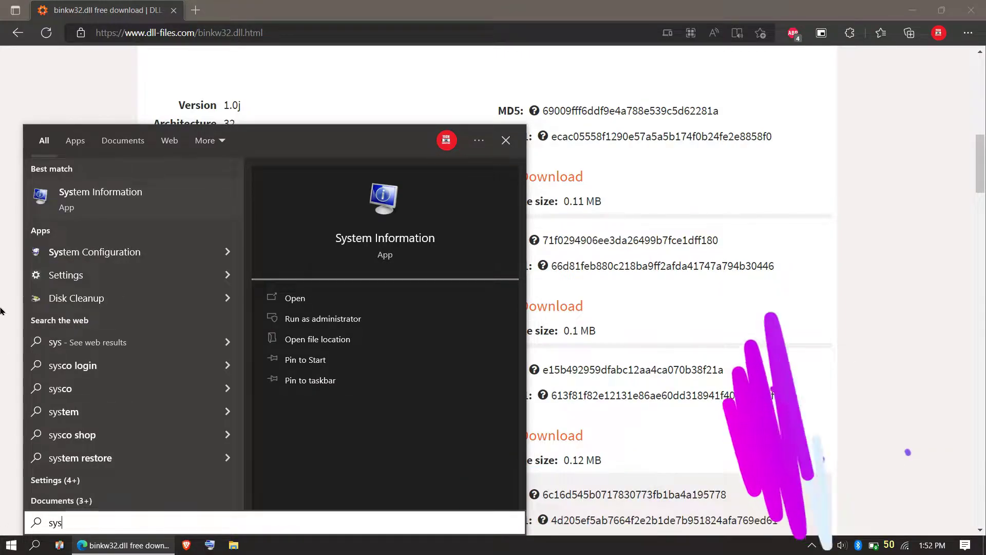
{"action": "left_click", "coordinate": [59, 206]}
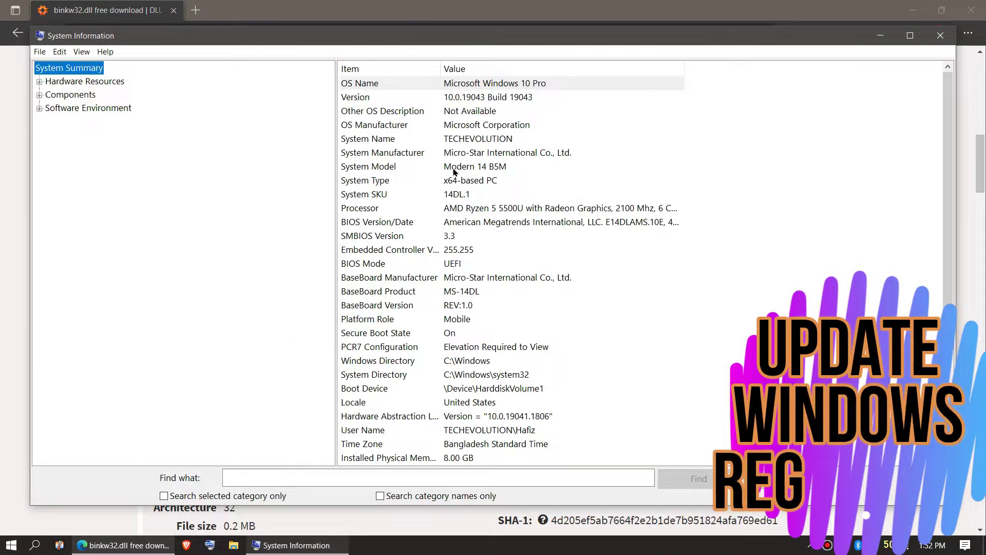
{"action": "left_click", "coordinate": [472, 181]}
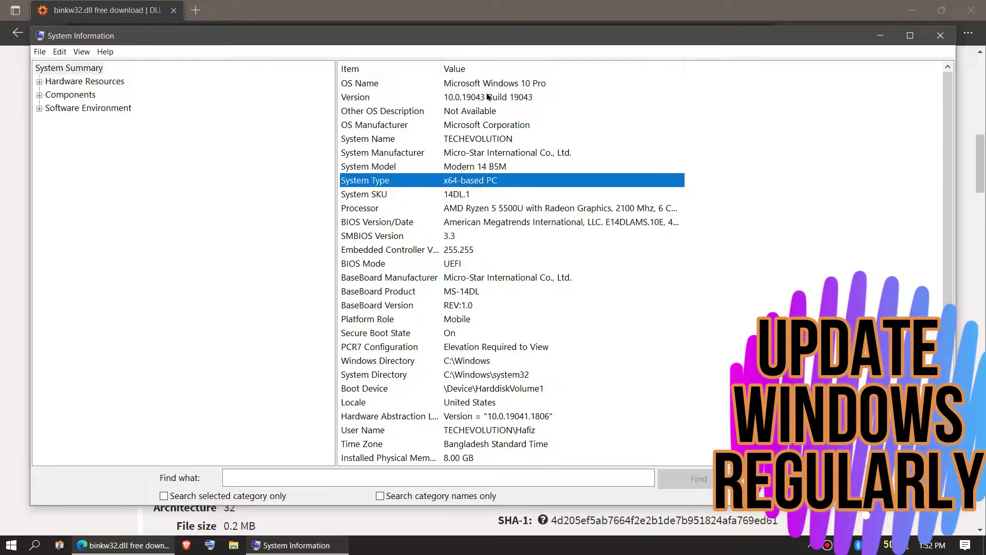
{"action": "left_click", "coordinate": [507, 99]}
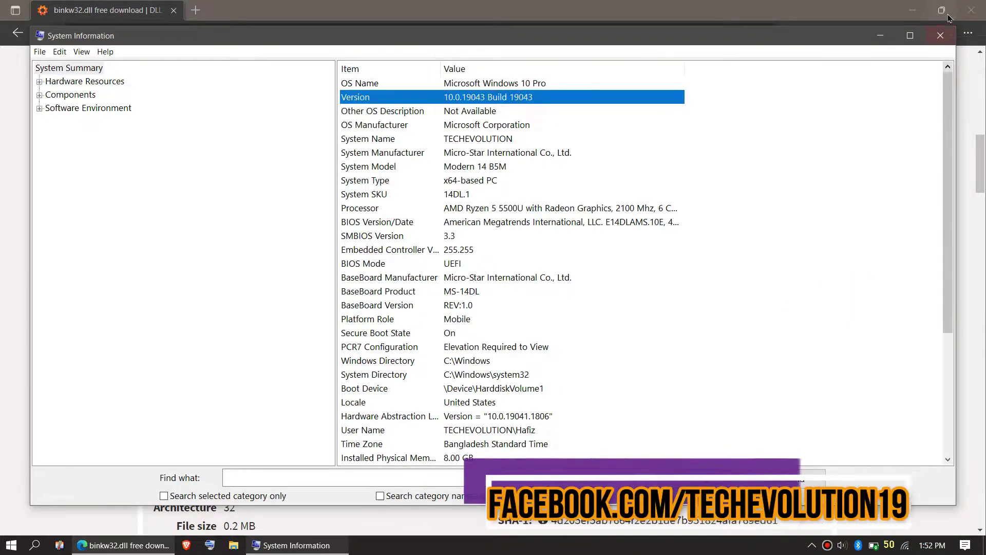
{"action": "left_click", "coordinate": [939, 36]}
Download version 1.0j as binkw32.zip and confirm saving it
{"action": "scroll", "coordinate": [738, 196], "scroll_direction": "up", "scroll_amount": 6}
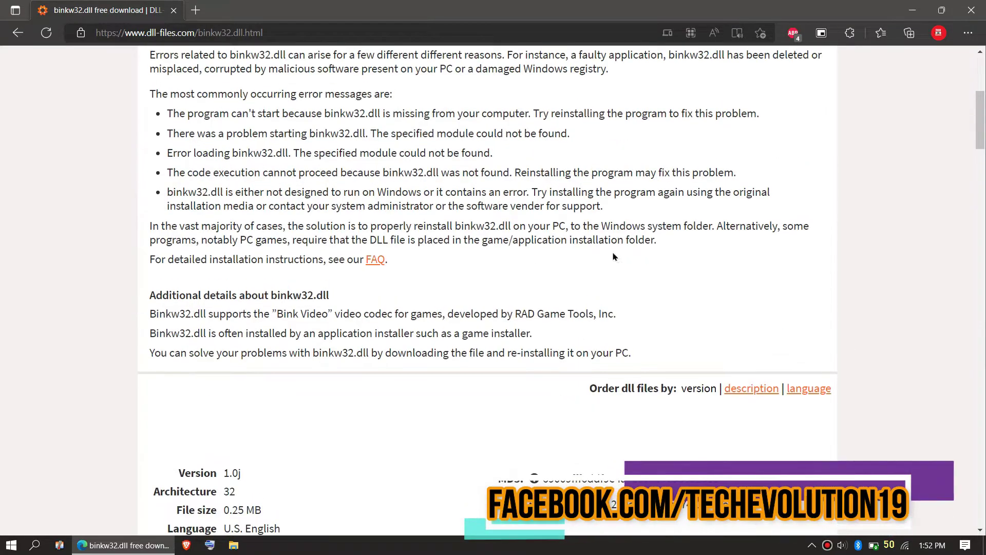
{"action": "scroll", "coordinate": [524, 343], "scroll_direction": "down", "scroll_amount": 4}
{"action": "scroll", "coordinate": [525, 343], "scroll_direction": "down", "scroll_amount": 3}
{"action": "left_click", "coordinate": [557, 177]}
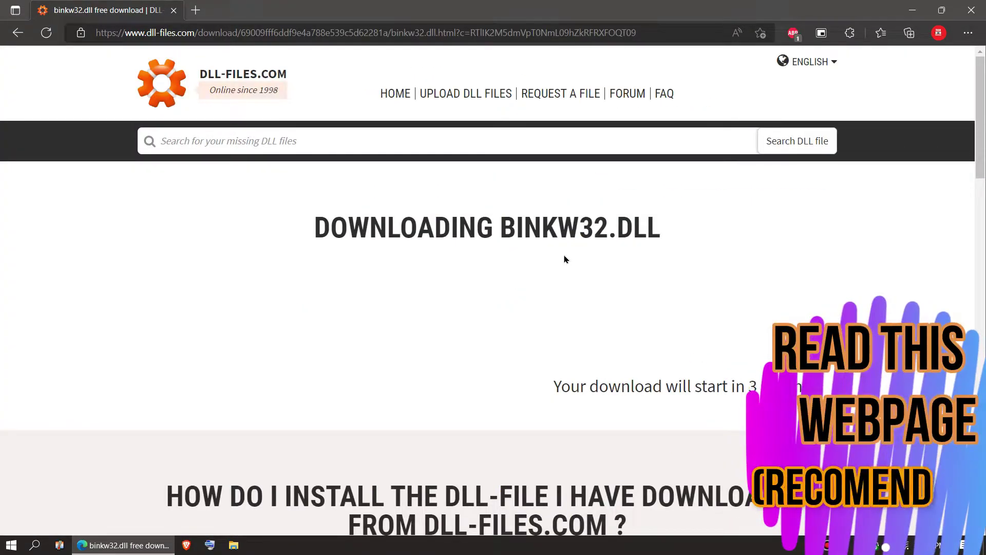
{"action": "scroll", "coordinate": [449, 264], "scroll_direction": "down", "scroll_amount": 3}
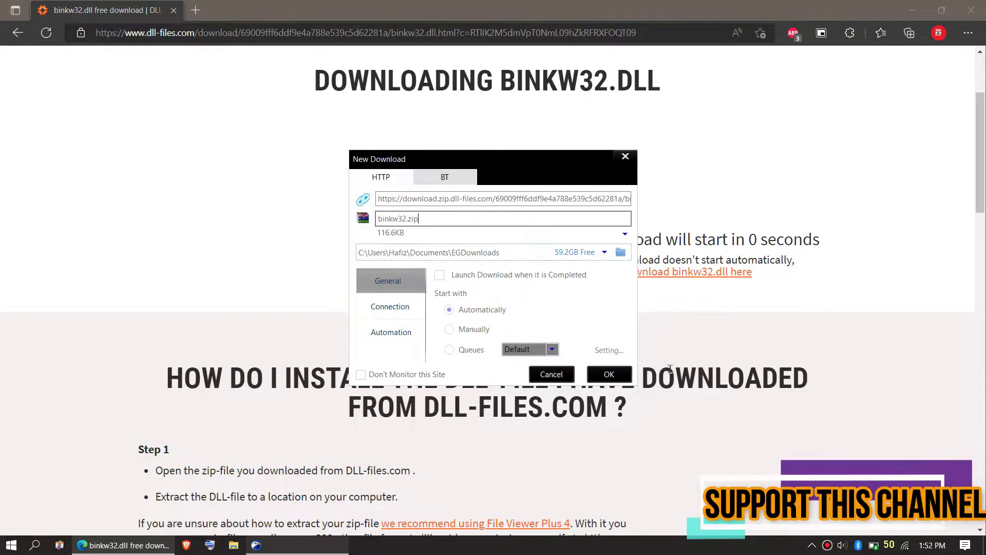
{"action": "left_click", "coordinate": [626, 373]}
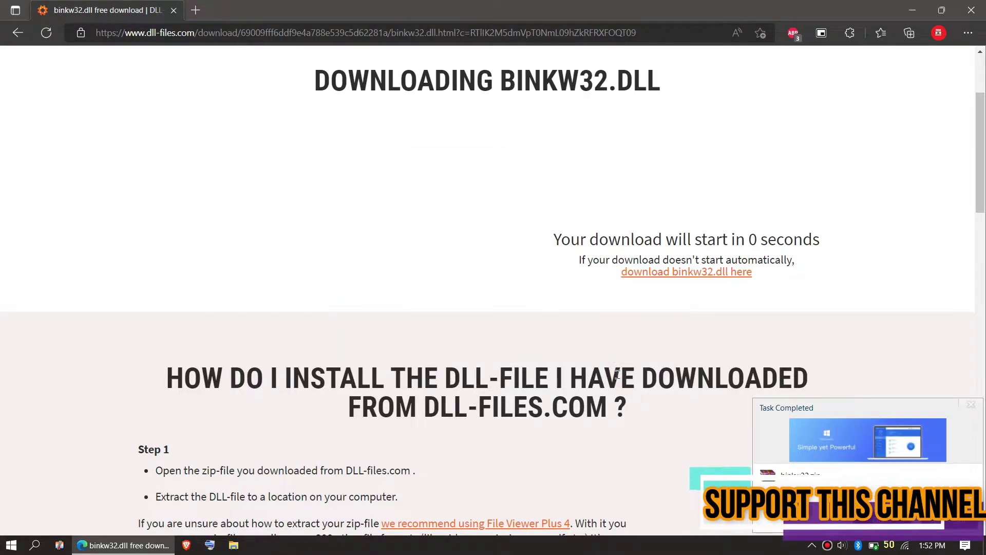
Open the downloaded binkw32.zip in WinRAR and select binkw32.dll inside it
{"action": "left_click", "coordinate": [876, 518]}
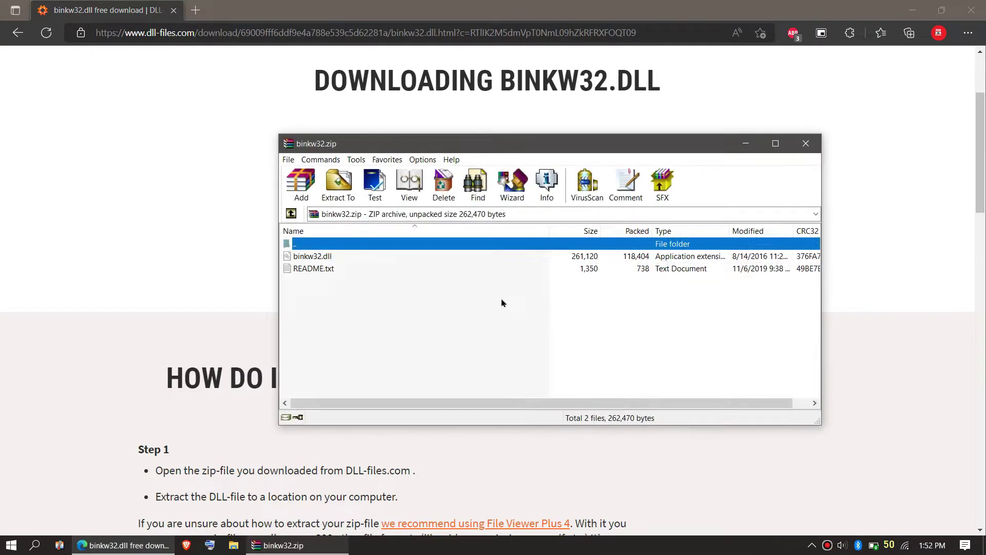
{"action": "left_click", "coordinate": [333, 276]}
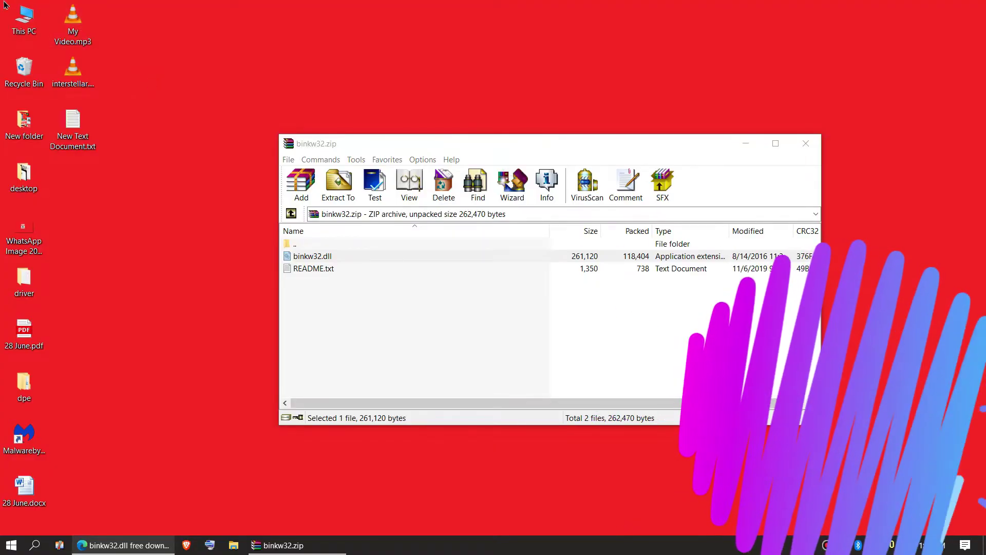
Browse from This PC through Local Disk (C:) and Windows into System32
{"action": "double_click", "coordinate": [11, 21]}
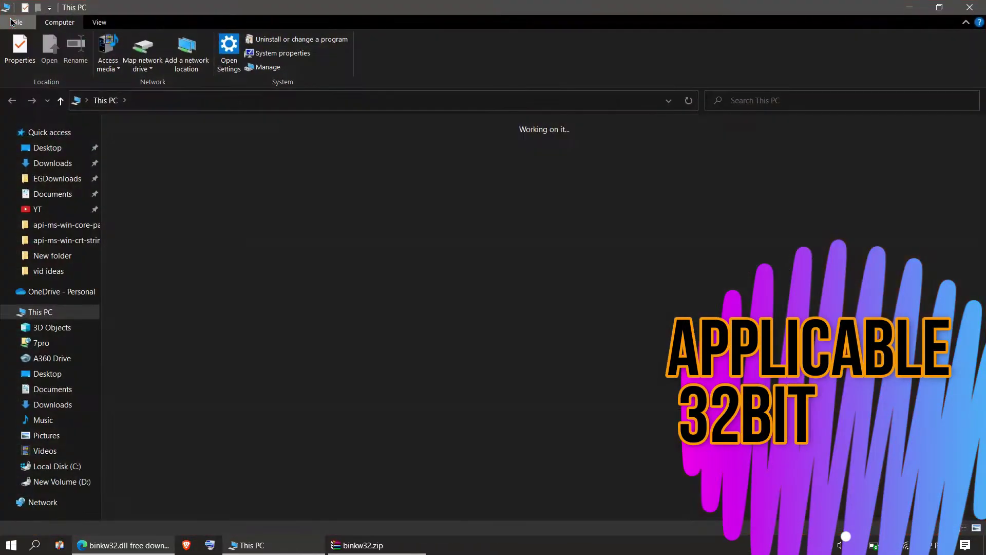
{"action": "double_click", "coordinate": [352, 247]}
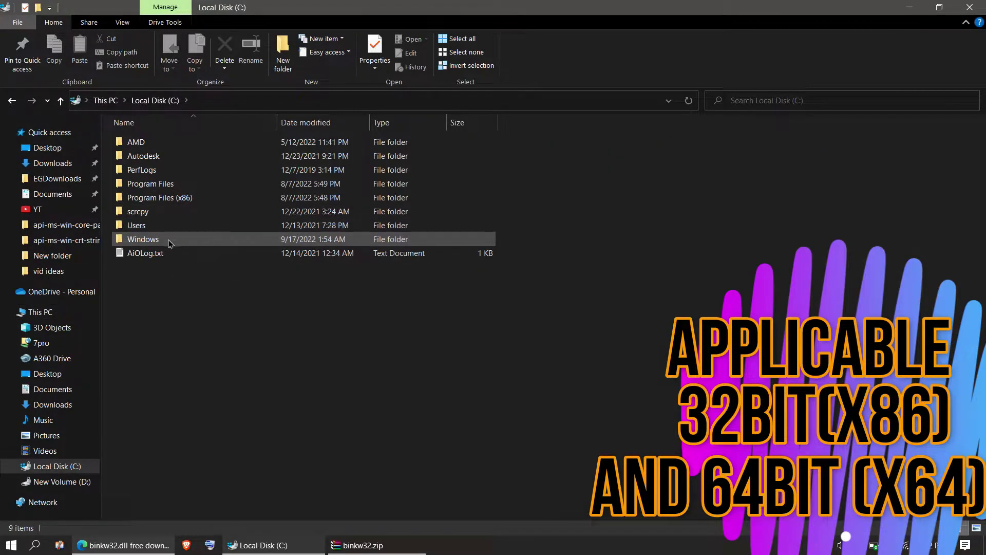
{"action": "double_click", "coordinate": [171, 239]}
{"action": "scroll", "coordinate": [269, 332], "scroll_direction": "down", "scroll_amount": 5}
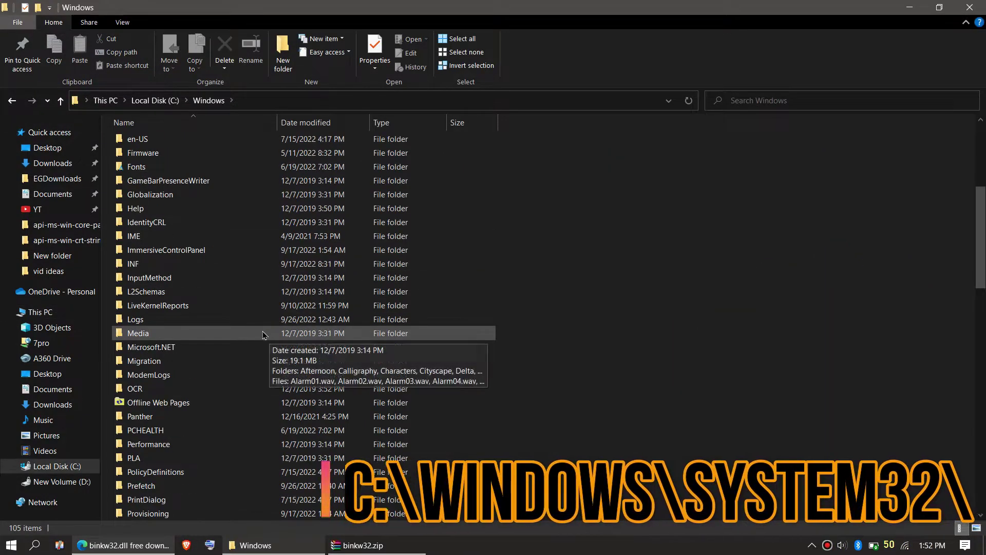
{"action": "scroll", "coordinate": [268, 360], "scroll_direction": "down", "scroll_amount": 9}
{"action": "scroll", "coordinate": [265, 383], "scroll_direction": "down", "scroll_amount": 3}
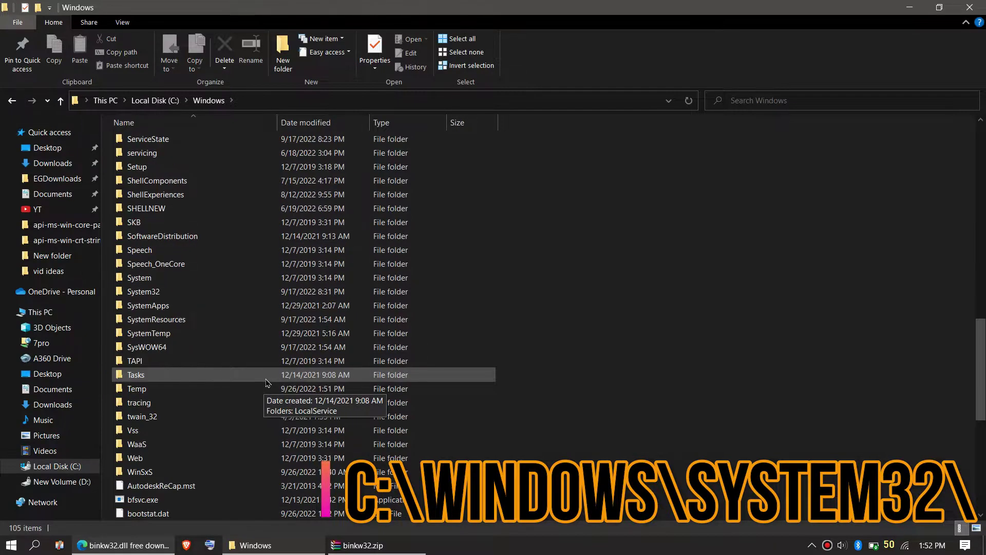
{"action": "double_click", "coordinate": [176, 293]}
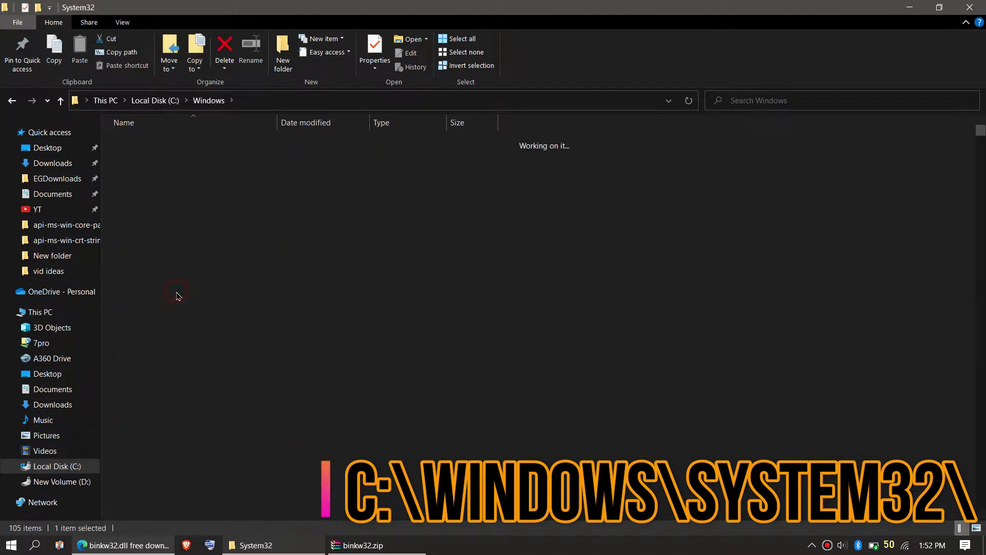
Drag binkw32.dll from the archive into System32, granting administrator permission
{"action": "left_click", "coordinate": [382, 547]}
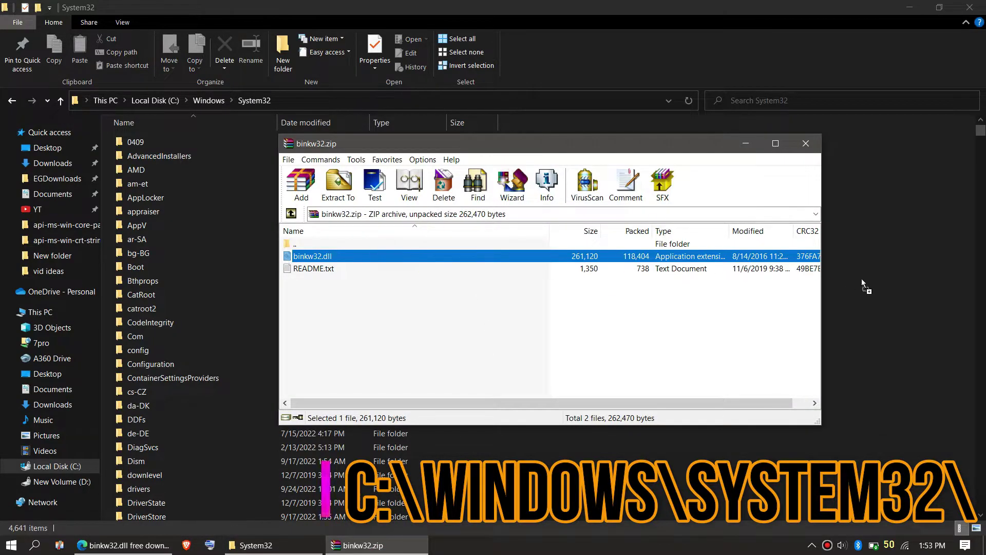
{"action": "left_click_drag", "start_coordinate": [863, 285], "coordinate": [803, 282]}
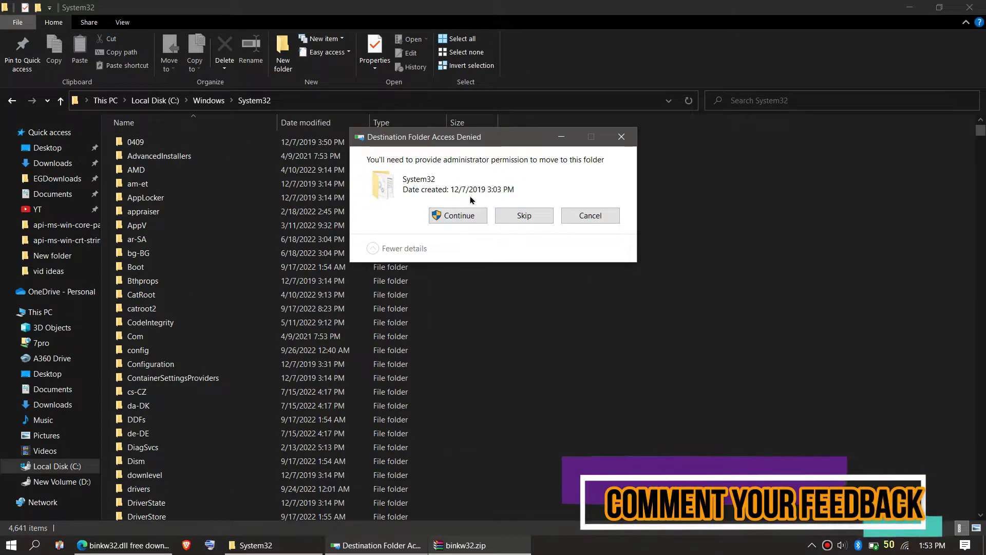
{"action": "left_click", "coordinate": [455, 216]}
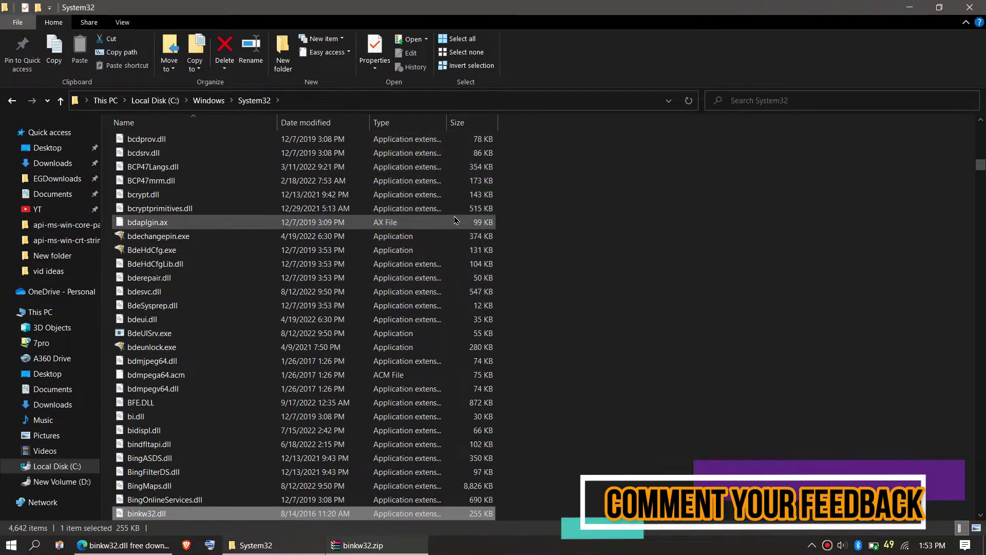
Search System32 for binkw32 and check the binkw32.dll result
{"action": "left_click", "coordinate": [757, 100]}
{"action": "type", "text": "b"}
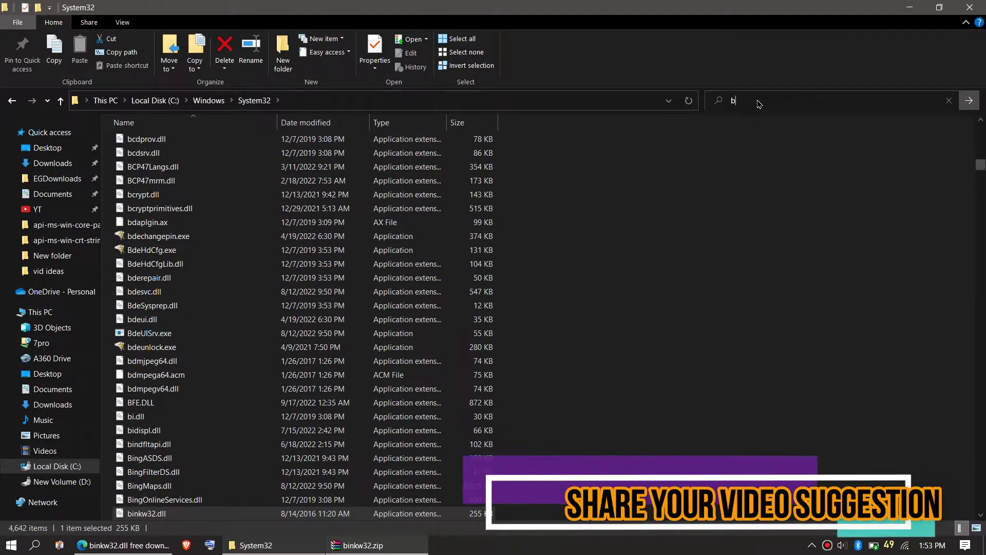
{"action": "type", "text": "inkw32"}
{"action": "key", "text": "Return"}
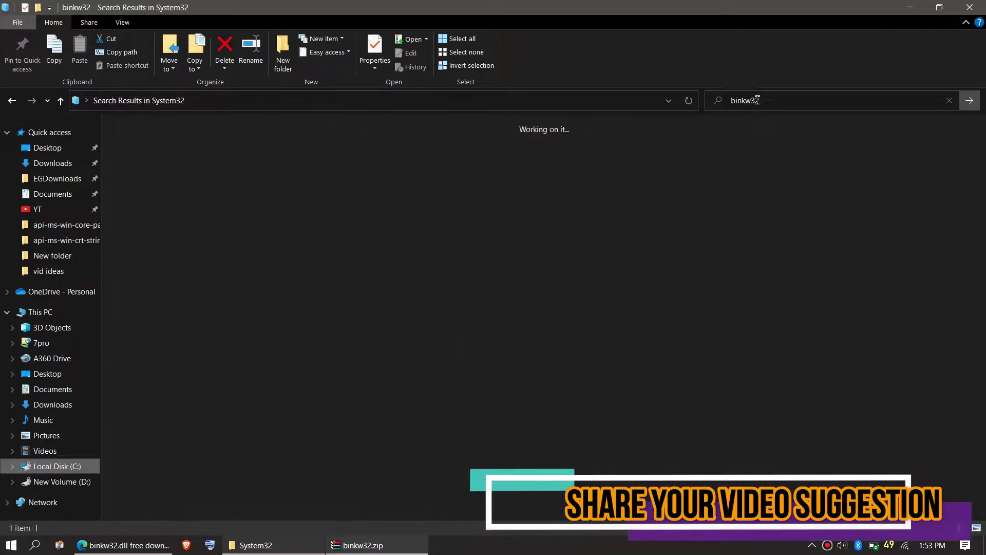
{"action": "left_click", "coordinate": [344, 135]}
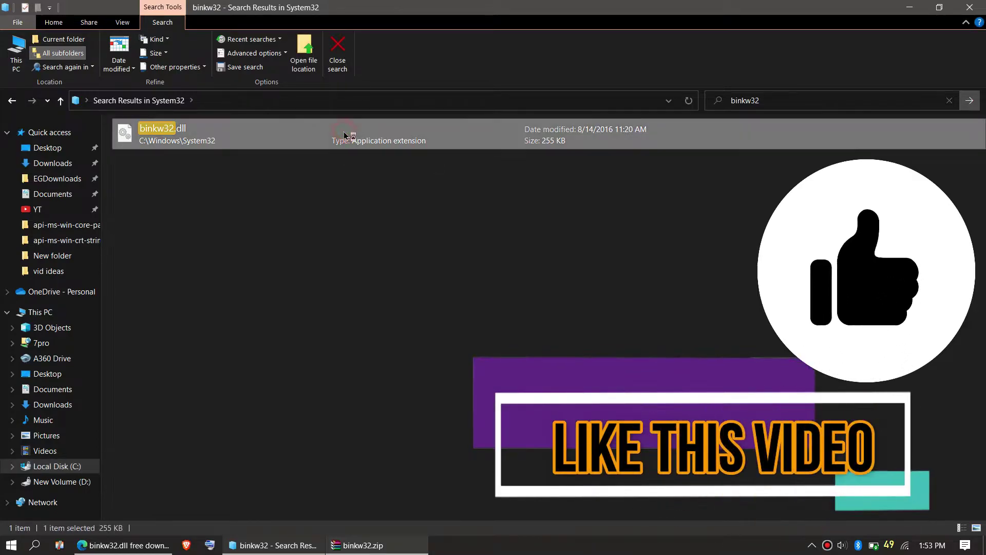
{"action": "left_click", "coordinate": [401, 216]}
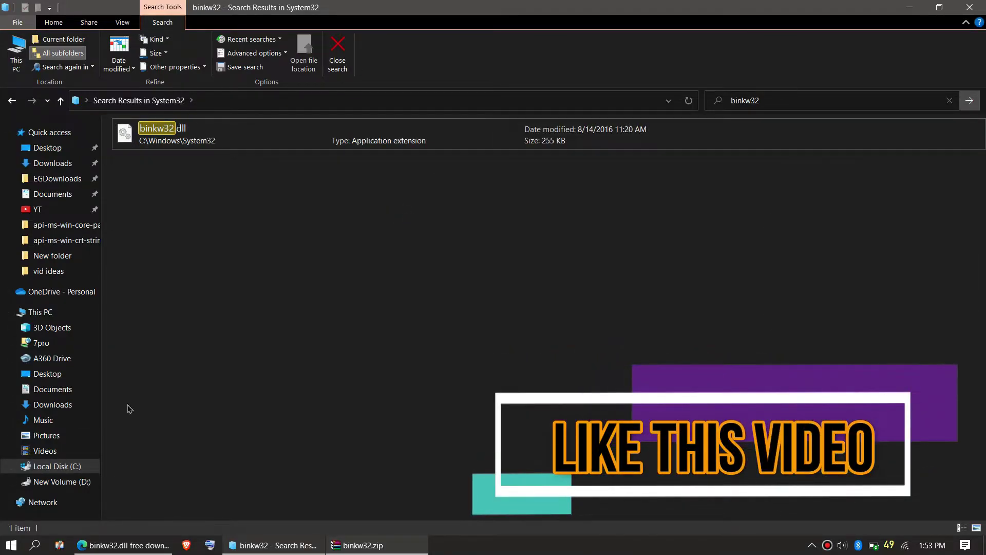
Close the search results window and bring up the Start power options
{"action": "left_click", "coordinate": [980, 6]}
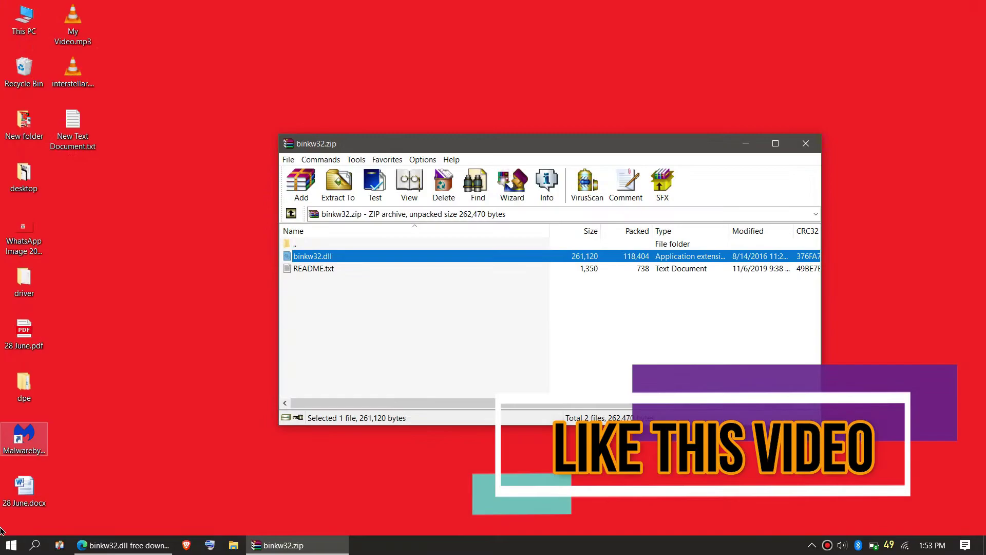
{"action": "left_click", "coordinate": [11, 545]}
{"action": "left_click", "coordinate": [16, 520]}
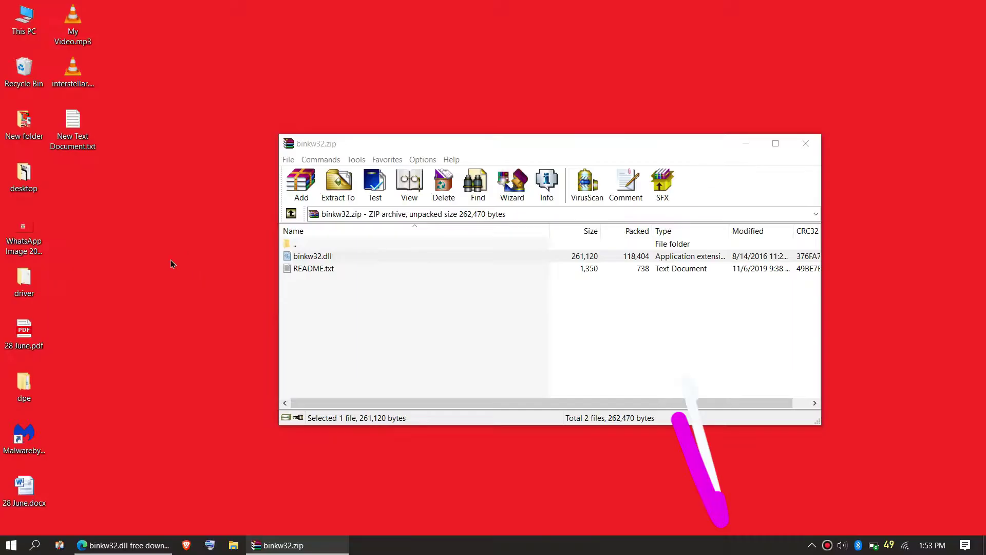
Browse from This PC through Local Disk (C:) and Windows into SysWOW64
{"action": "double_click", "coordinate": [20, 19]}
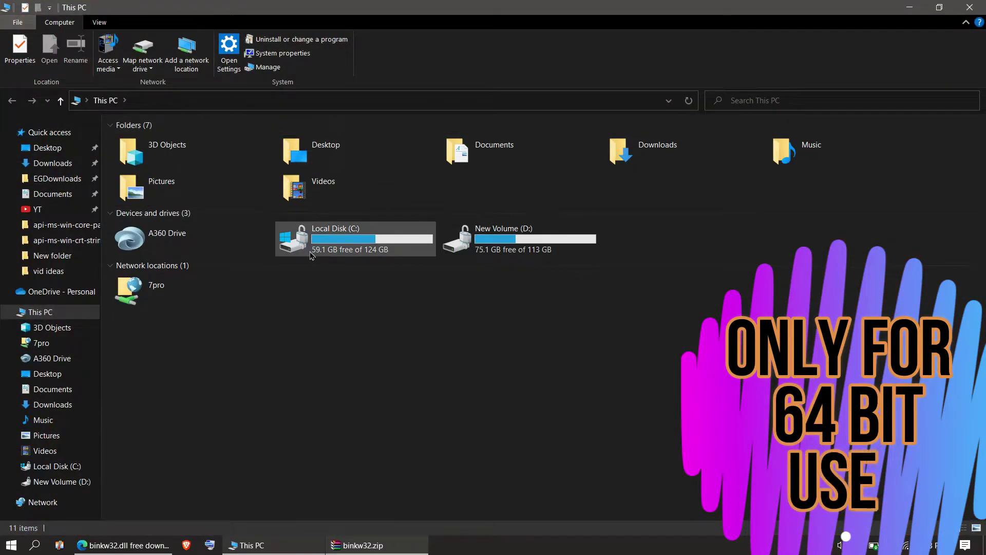
{"action": "double_click", "coordinate": [310, 252]}
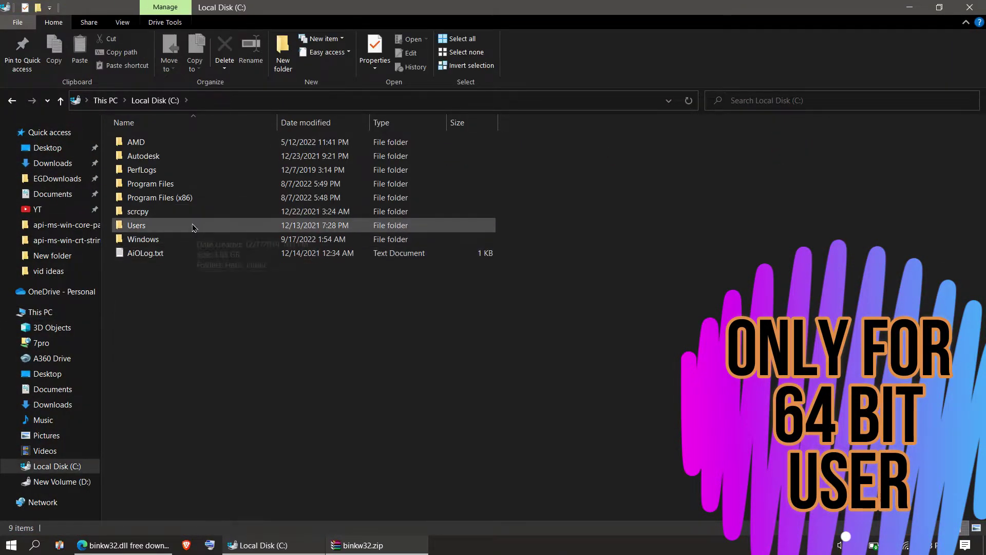
{"action": "double_click", "coordinate": [191, 239]}
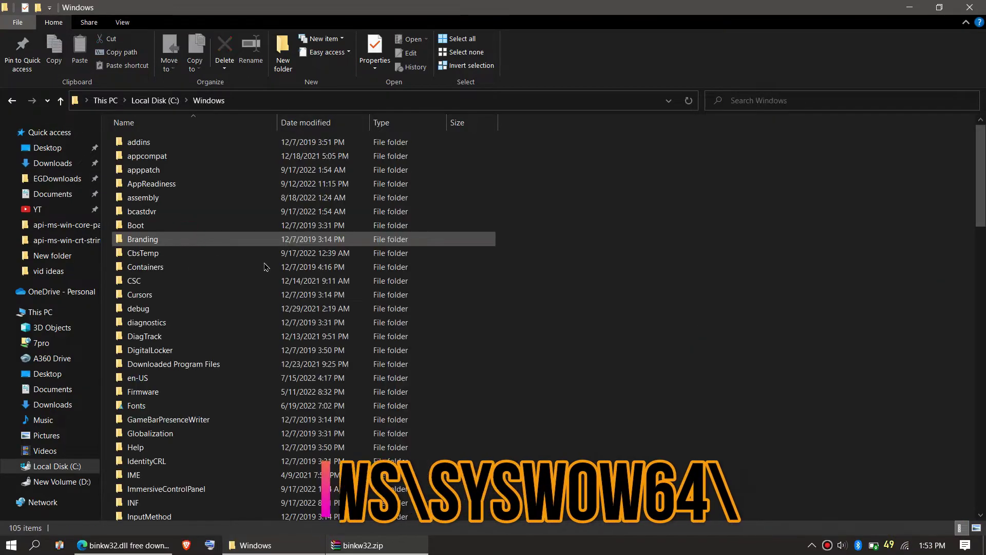
{"action": "scroll", "coordinate": [419, 292], "scroll_direction": "down", "scroll_amount": 4}
{"action": "scroll", "coordinate": [419, 291], "scroll_direction": "down", "scroll_amount": 18}
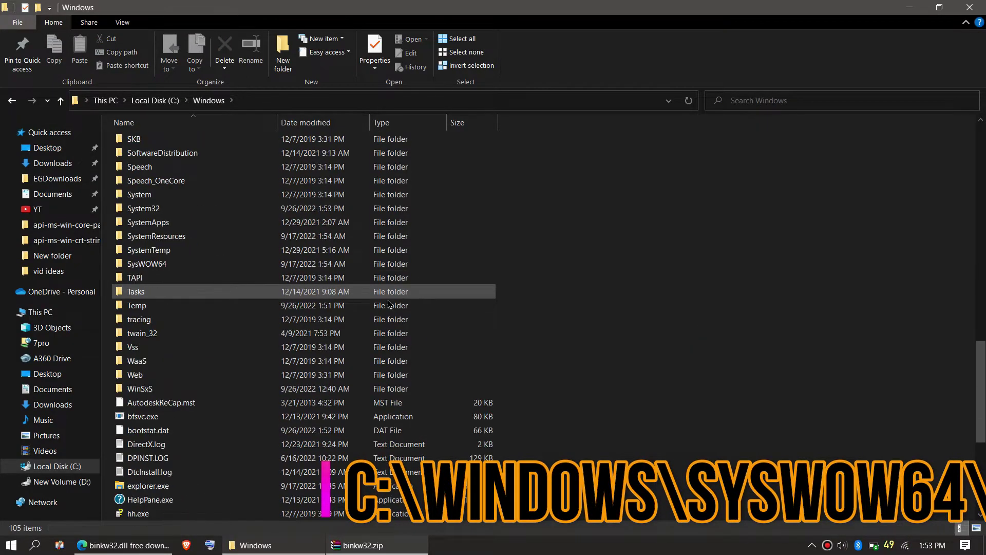
{"action": "double_click", "coordinate": [203, 265]}
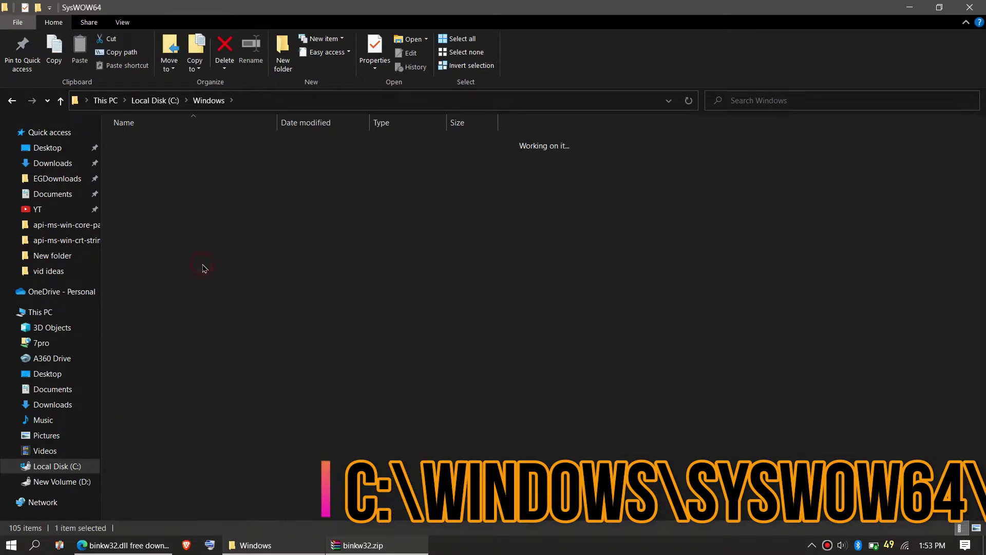
Drag binkw32.dll from the archive into SysWOW64, granting administrator permission
{"action": "left_click", "coordinate": [404, 547]}
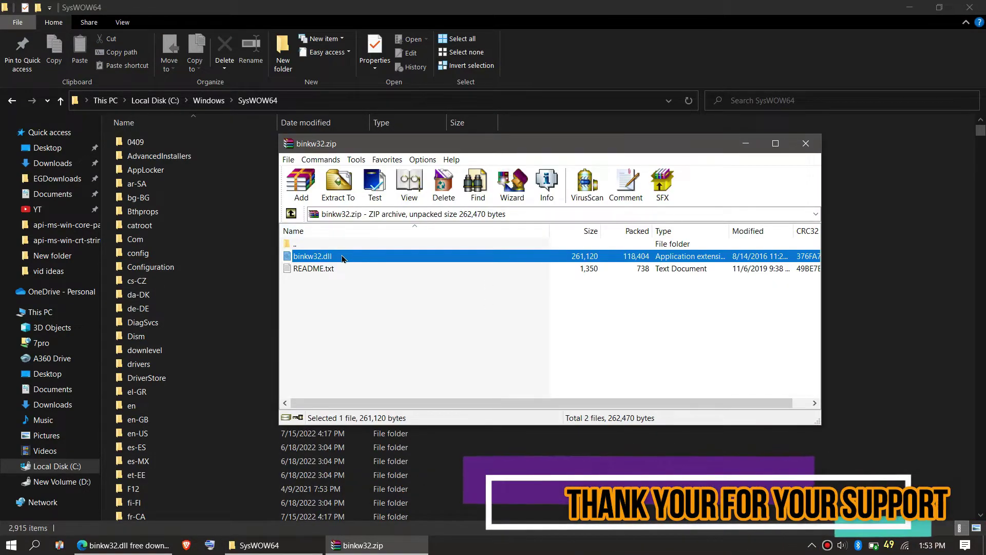
{"action": "left_click_drag", "start_coordinate": [720, 264], "coordinate": [895, 271]}
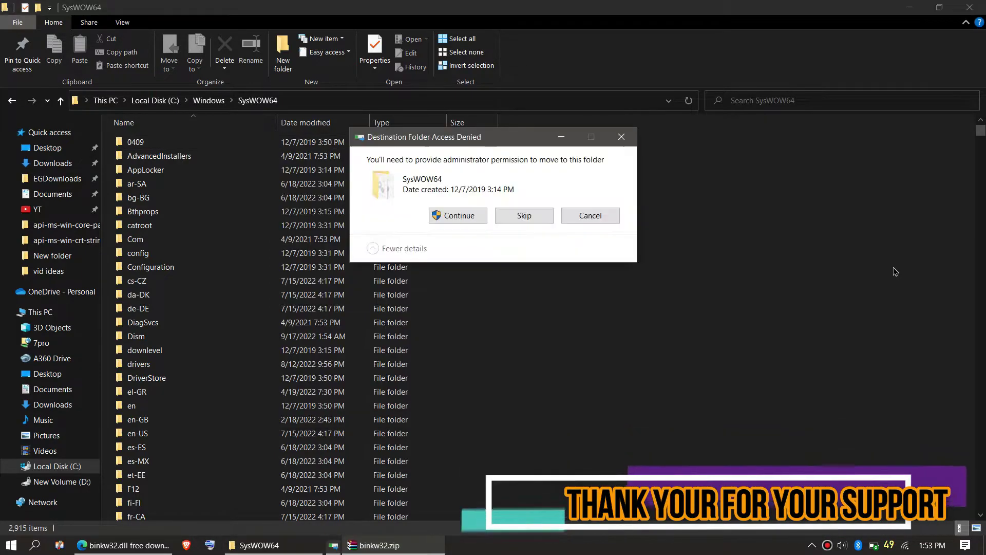
{"action": "left_click", "coordinate": [459, 213]}
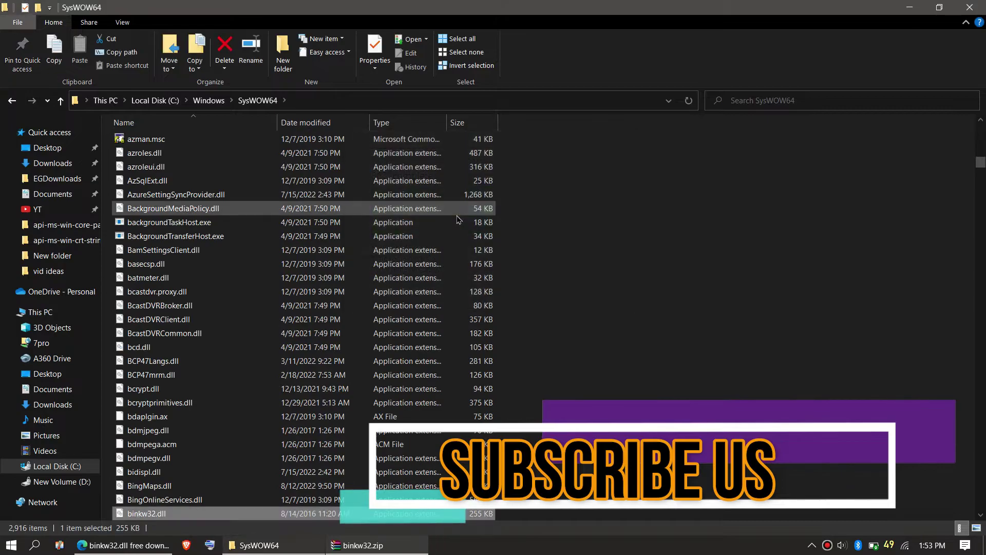
Rerun the binkw32 search from recent searches and check the binkw32.dll result
{"action": "left_click", "coordinate": [848, 101]}
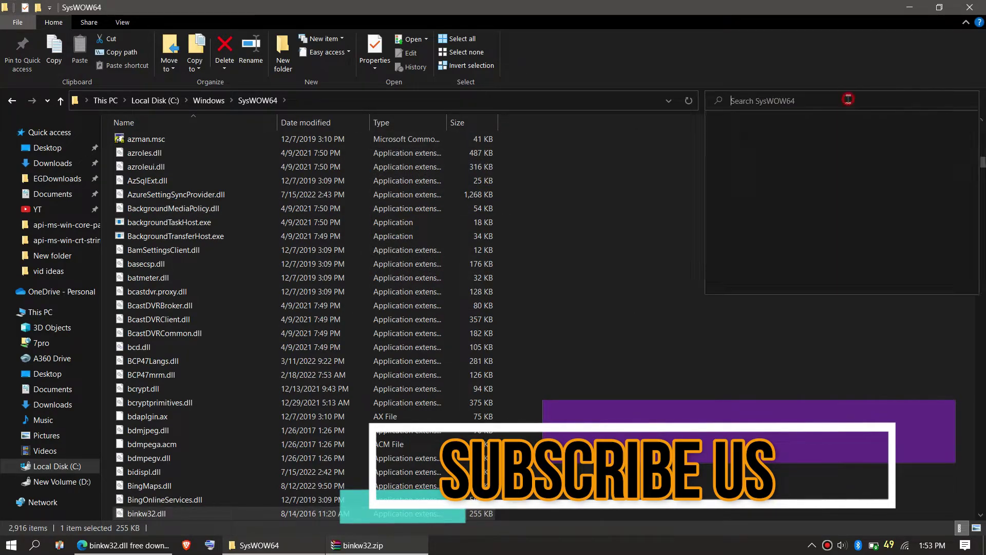
{"action": "left_click", "coordinate": [761, 128]}
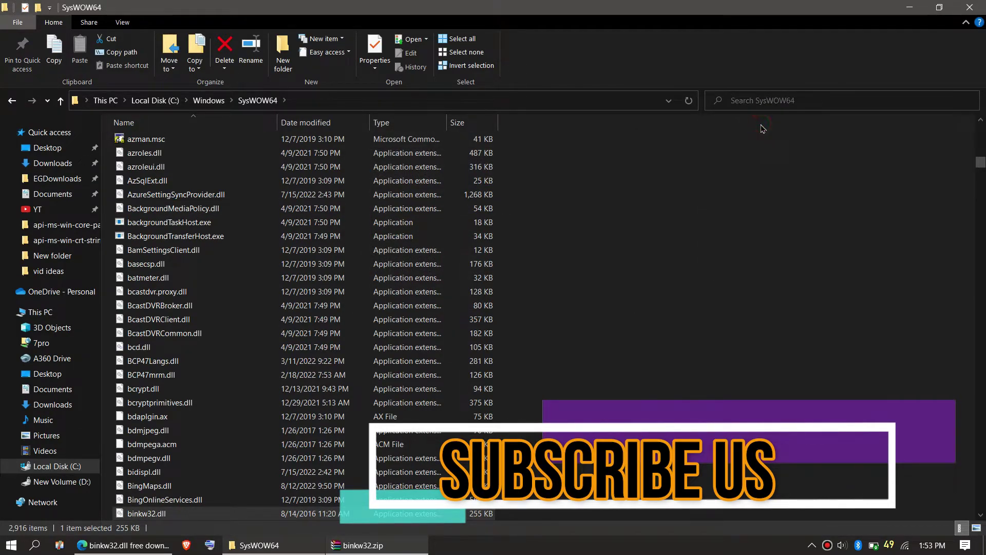
{"action": "left_click", "coordinate": [759, 108]}
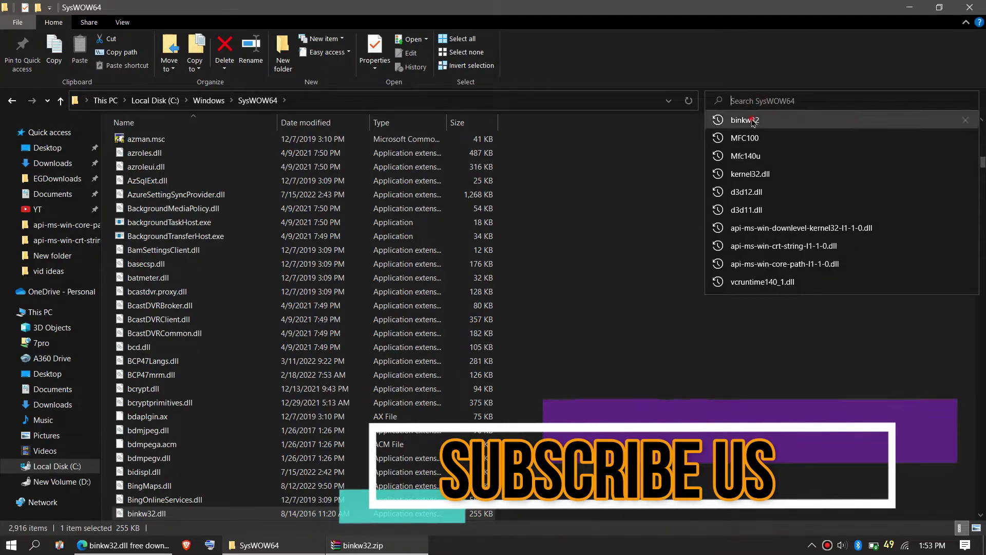
{"action": "left_click", "coordinate": [752, 124]}
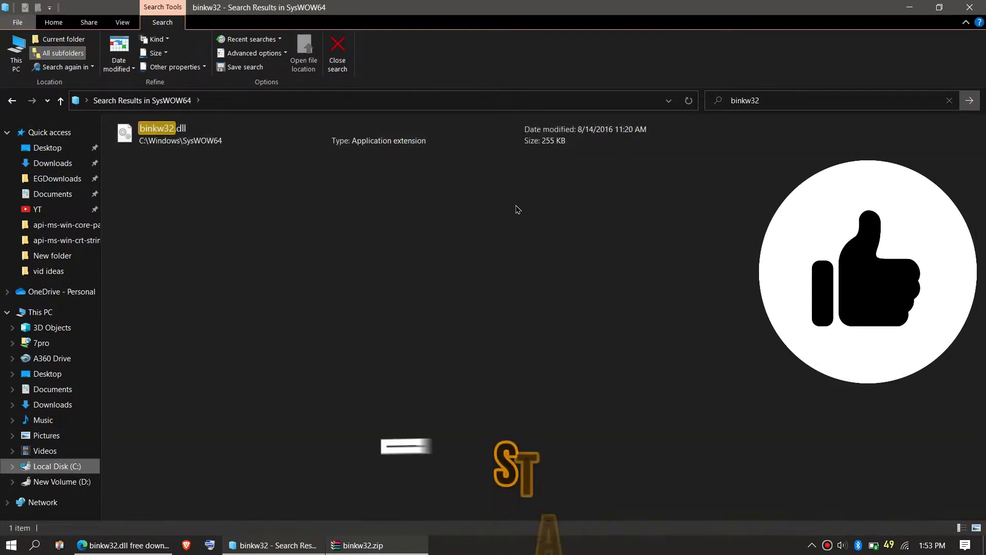
{"action": "left_click", "coordinate": [380, 144]}
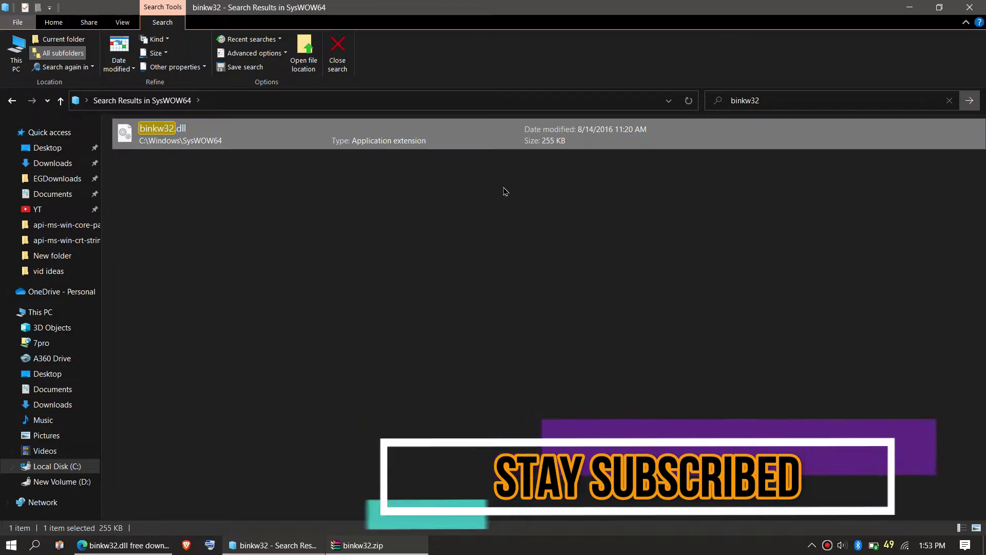
{"action": "left_click", "coordinate": [521, 202]}
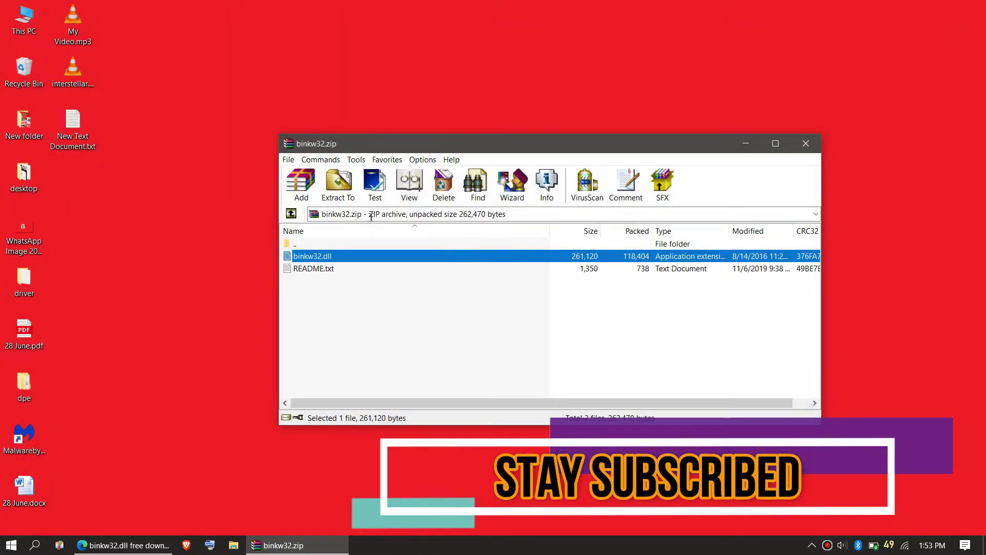
Bring up the restart and shutdown options from the Start menu
{"action": "left_click", "coordinate": [11, 544]}
{"action": "left_click", "coordinate": [14, 516]}
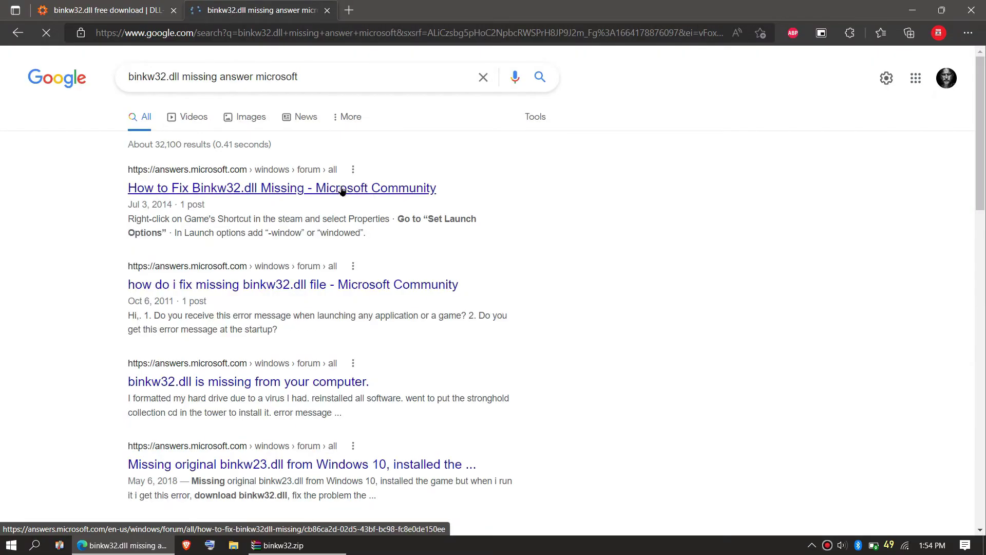
Open the 'How to Fix Binkw32.dll Missing' thread and scroll through its Troubleshooting Steps
{"action": "left_click", "coordinate": [342, 189]}
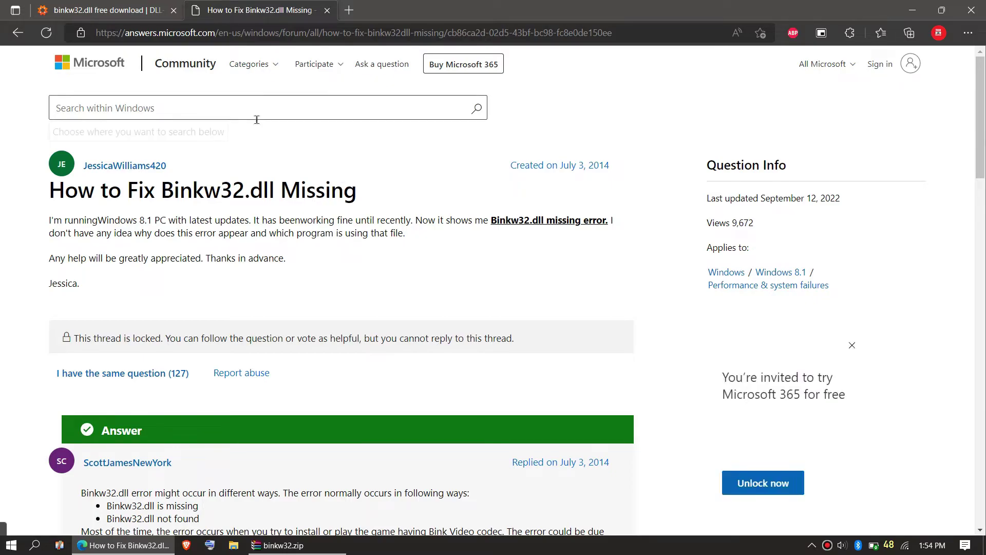
{"action": "scroll", "coordinate": [83, 457], "scroll_direction": "down", "scroll_amount": 3}
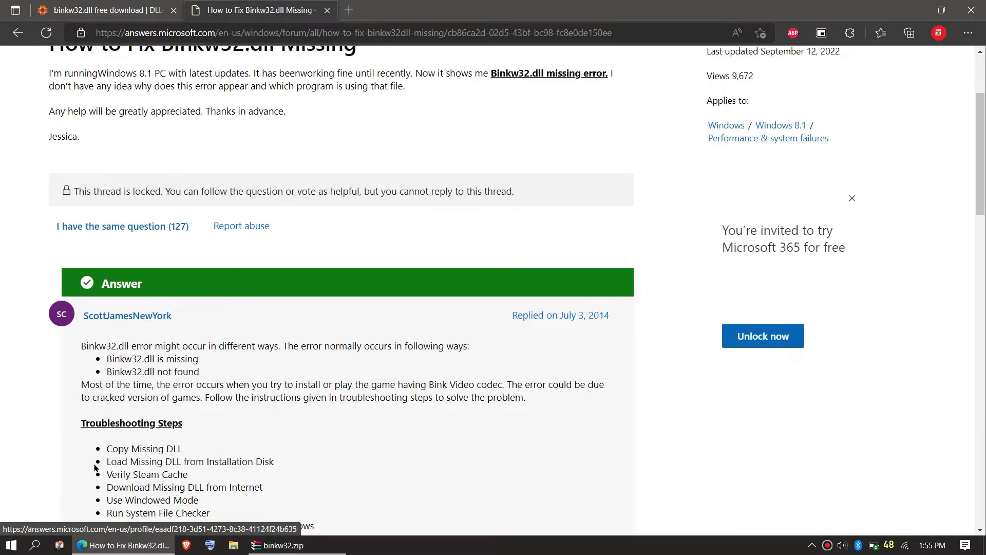
{"action": "scroll", "coordinate": [490, 465], "scroll_direction": "down", "scroll_amount": 3}
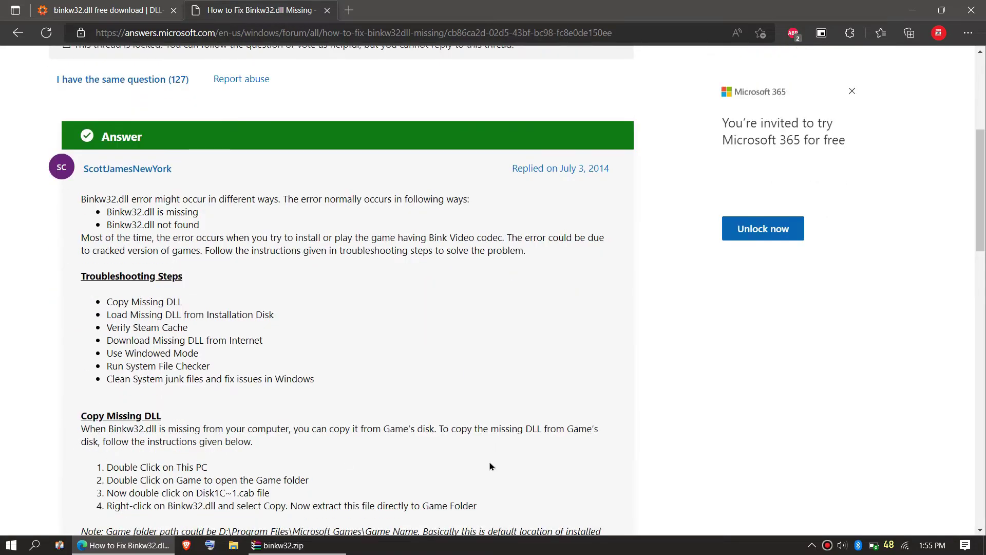
{"action": "scroll", "coordinate": [490, 465], "scroll_direction": "down", "scroll_amount": 1}
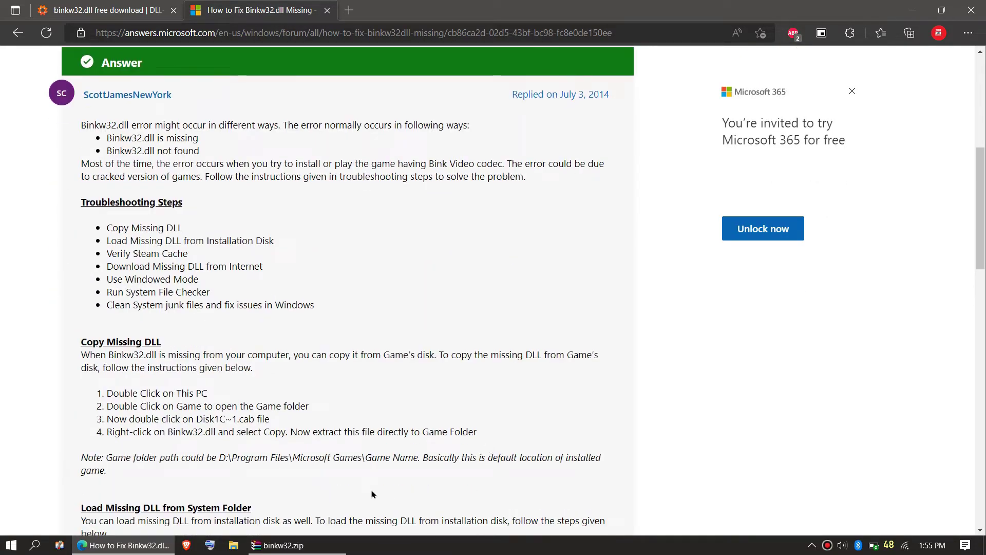
{"action": "scroll", "coordinate": [373, 494], "scroll_direction": "down", "scroll_amount": 3}
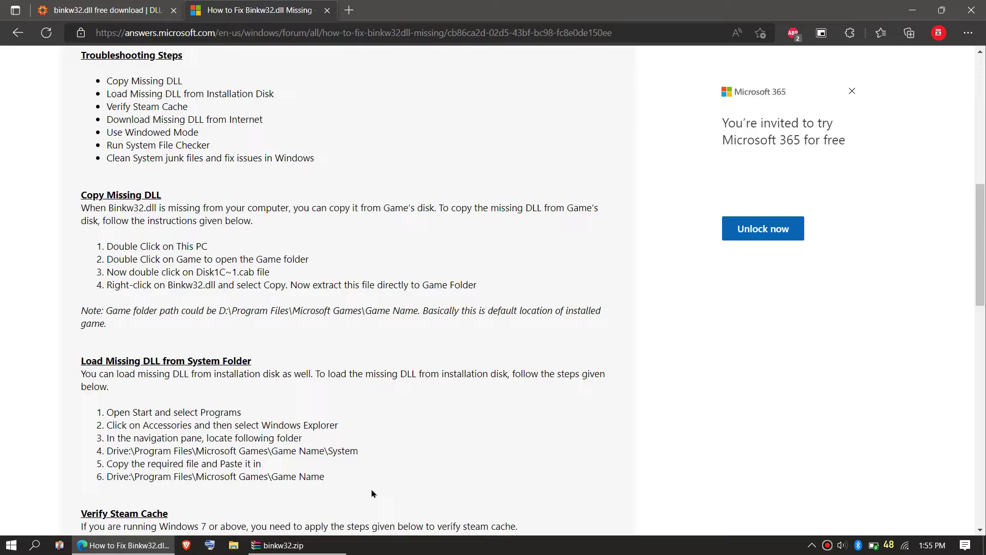
{"action": "scroll", "coordinate": [373, 493], "scroll_direction": "down", "scroll_amount": 4}
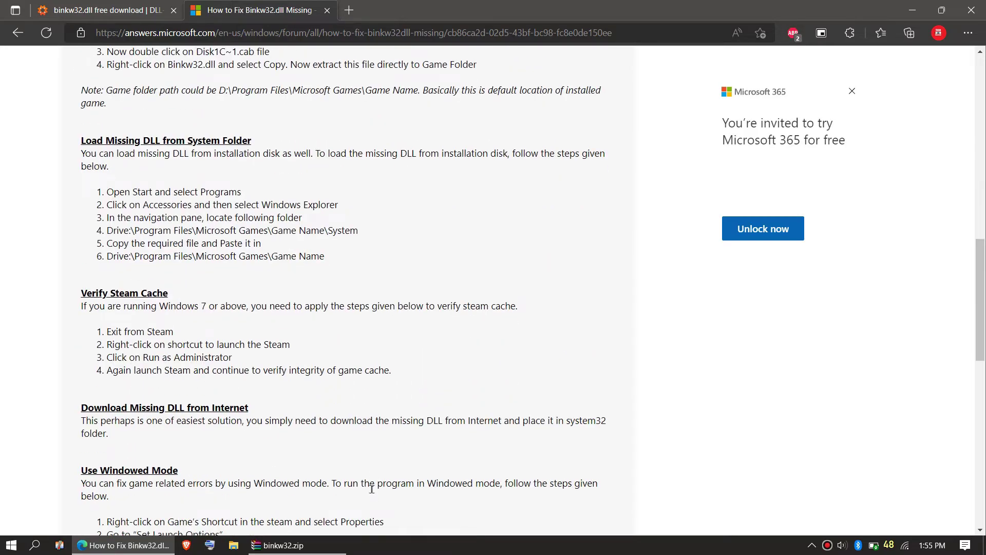